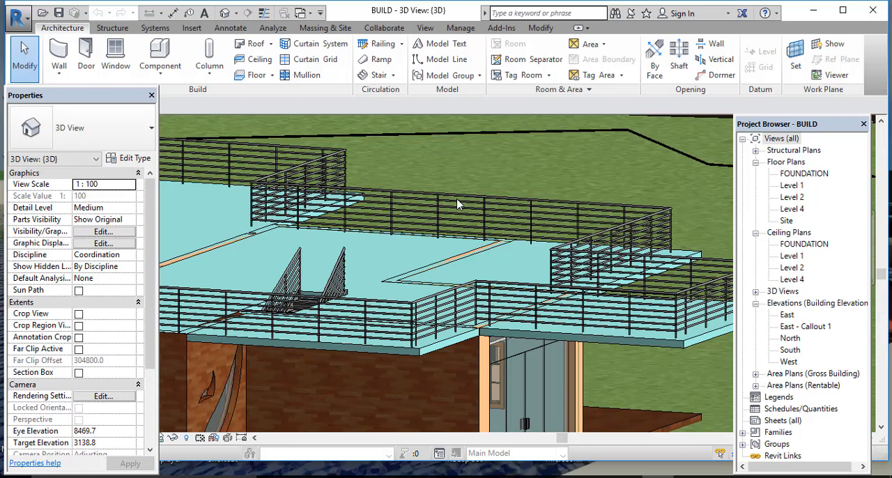
Step: Select both sloped stair railings on the upper slab and look over the railings around its edges
scroll(286, 293, up, 5)
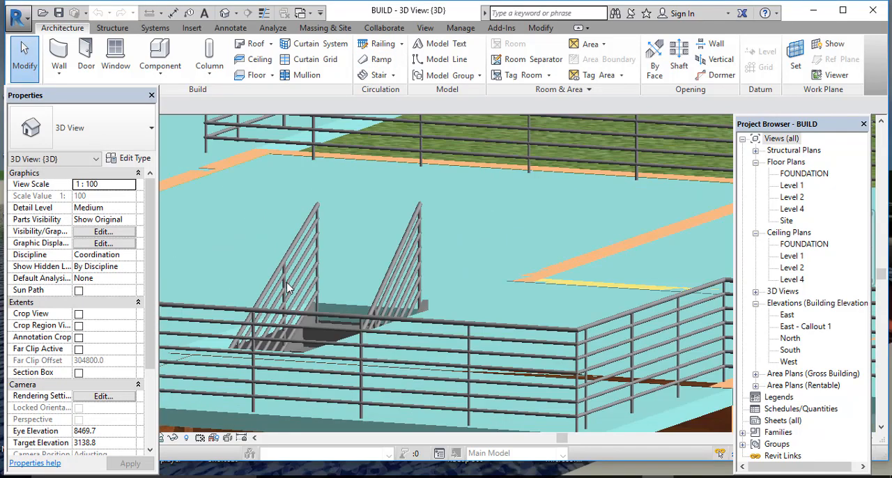
click(290, 245)
ctrl+click(453, 247)
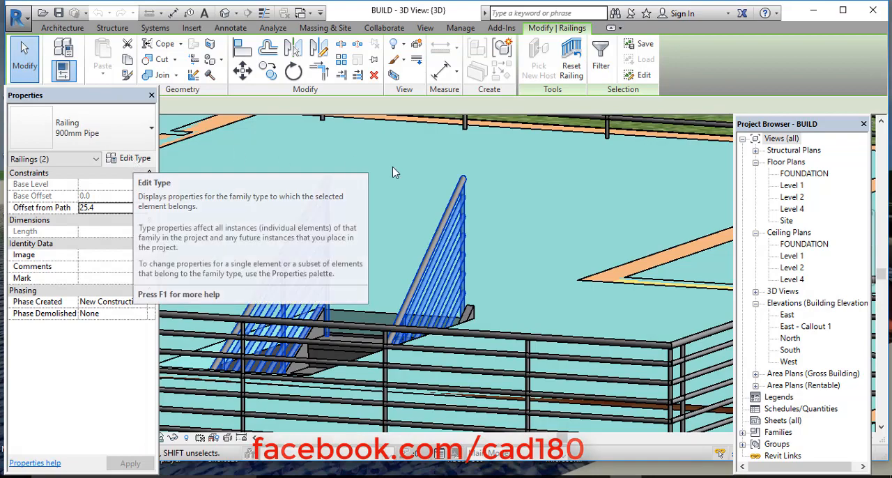
scroll(403, 241, down, 4)
scroll(403, 245, down, 3)
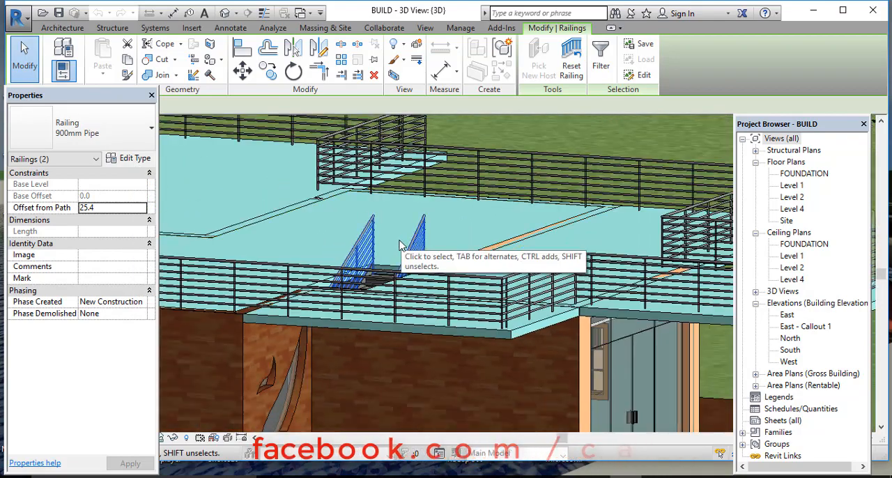
scroll(398, 258, up, 6)
scroll(433, 297, down, 4)
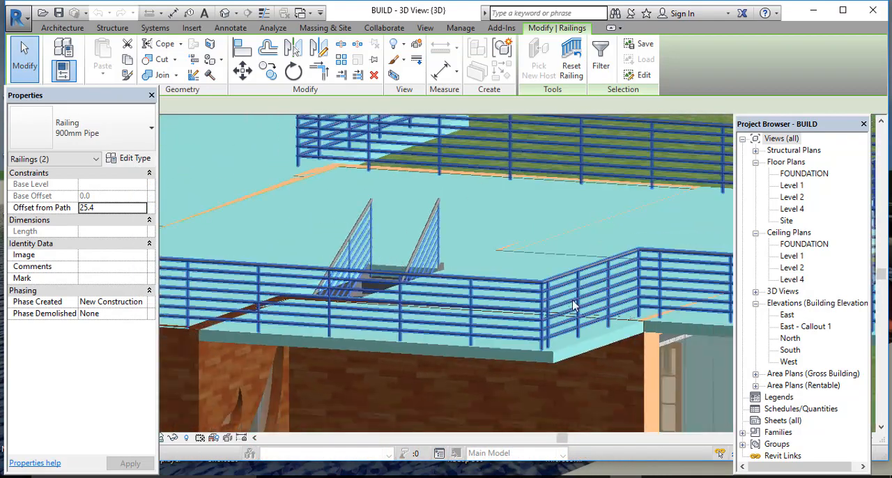
scroll(533, 181, down, 5)
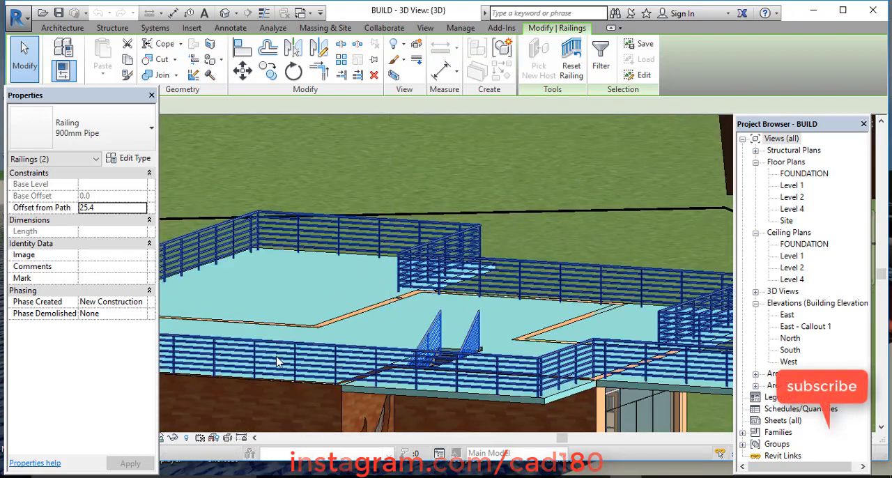
scroll(270, 253, up, 3)
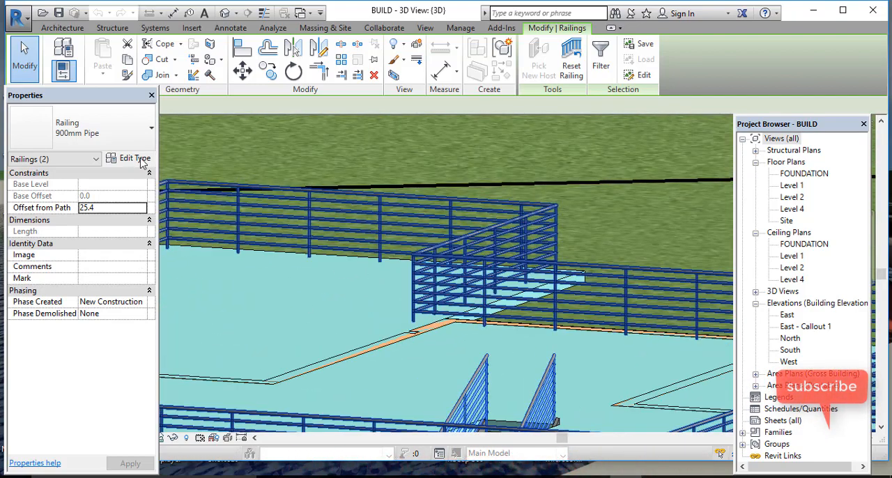
Step: Open the non-continuous rail structure of the 900mm Pipe railing type and select Rail 1
click(141, 160)
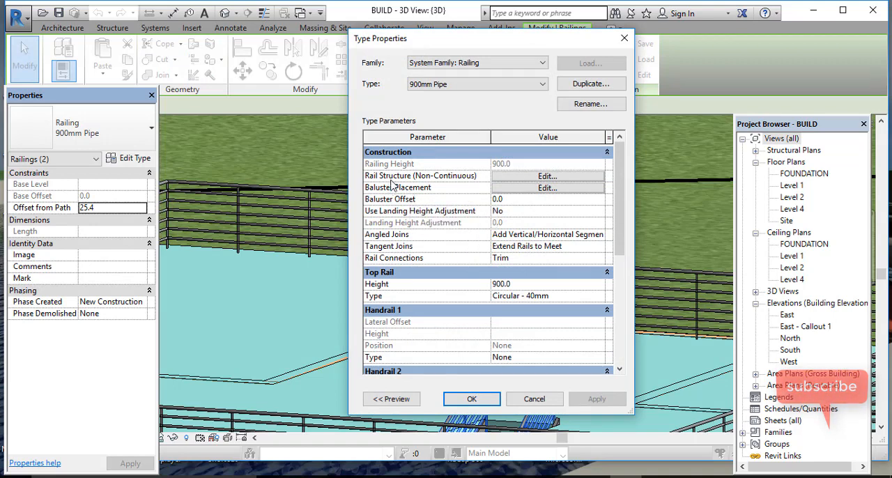
click(552, 176)
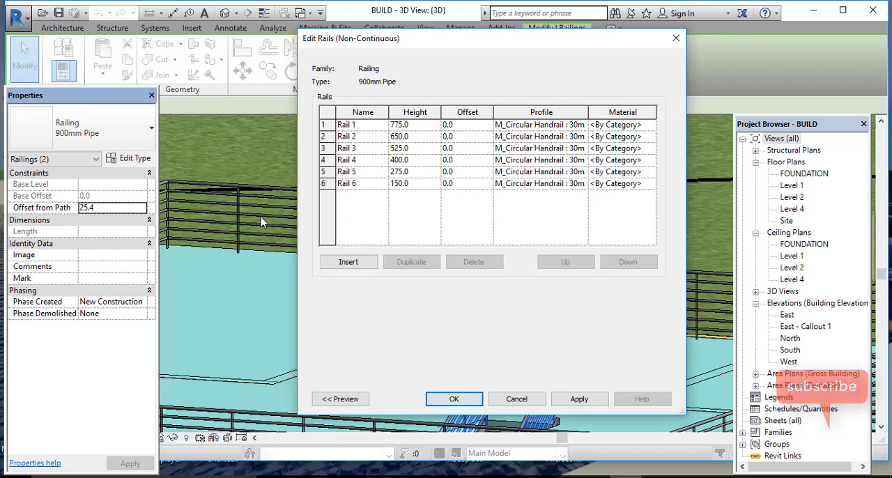
drag(472, 43, 657, 52)
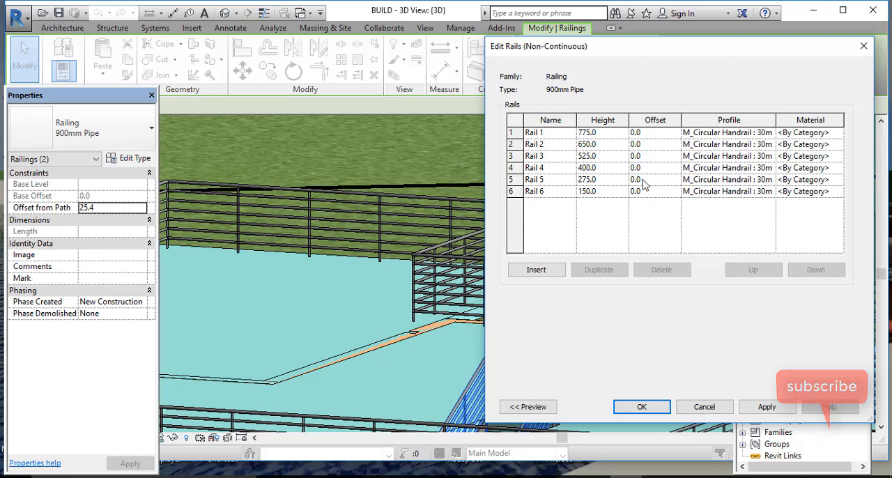
click(519, 131)
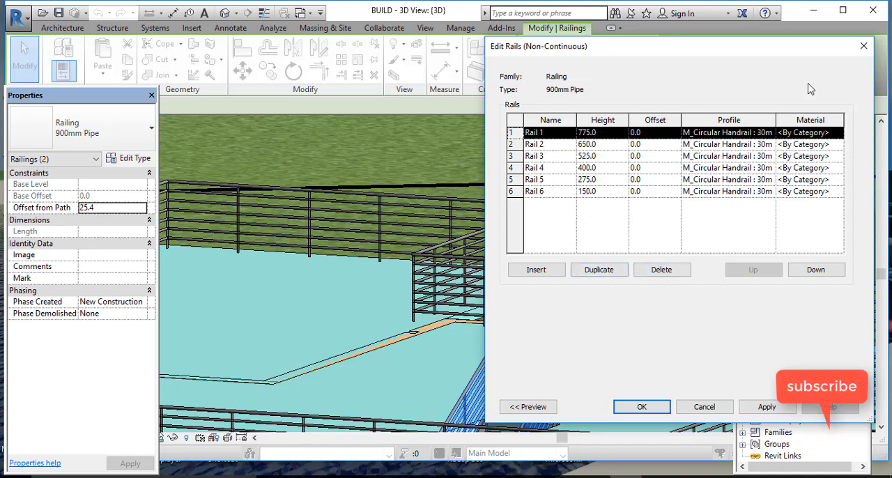
drag(773, 55, 743, 70)
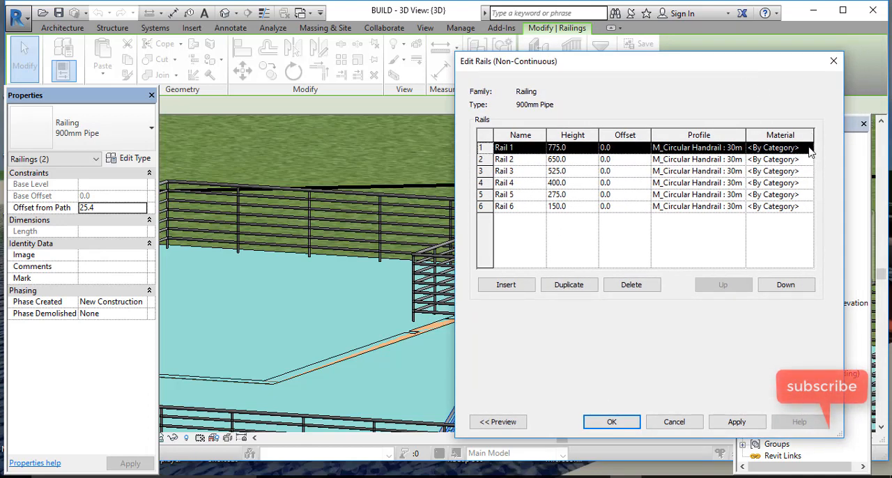
Step: Examine the project materials and the material creation options available for Rail 1
click(808, 149)
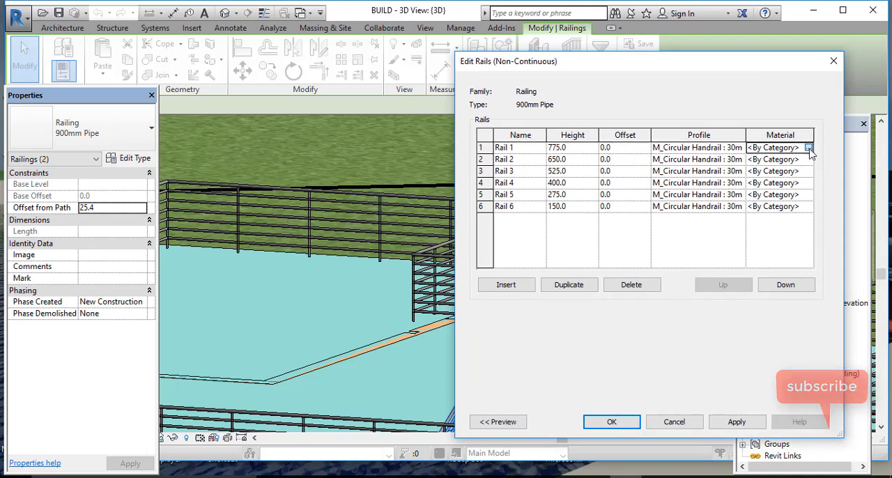
click(808, 147)
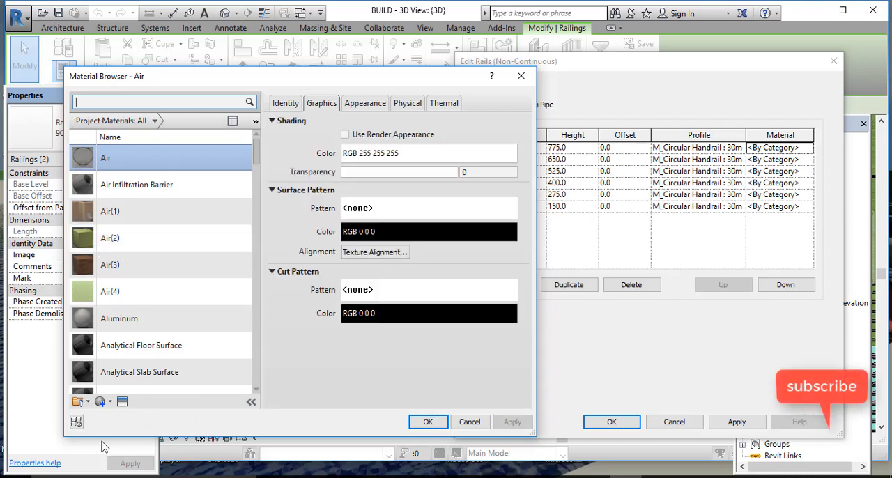
click(109, 403)
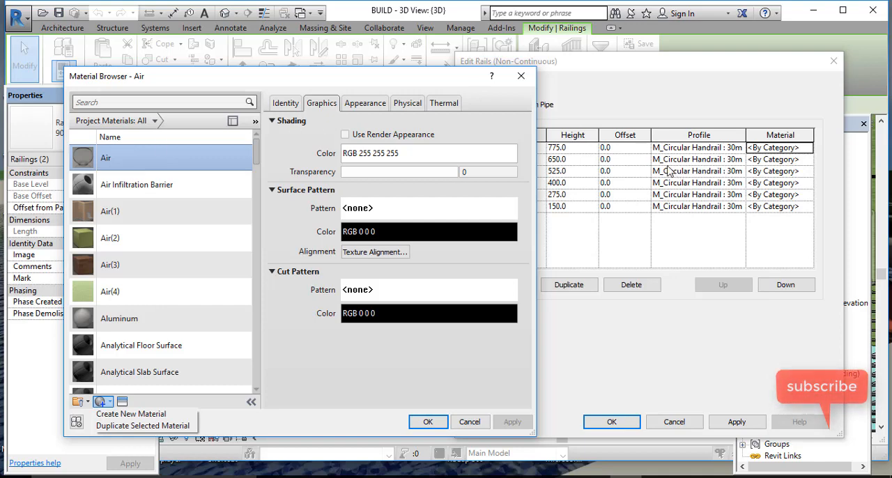
click(420, 79)
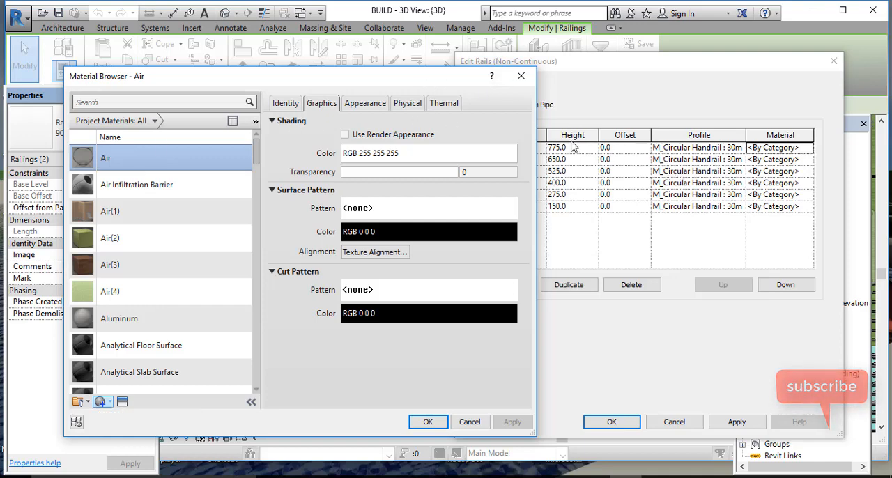
drag(353, 82, 713, 88)
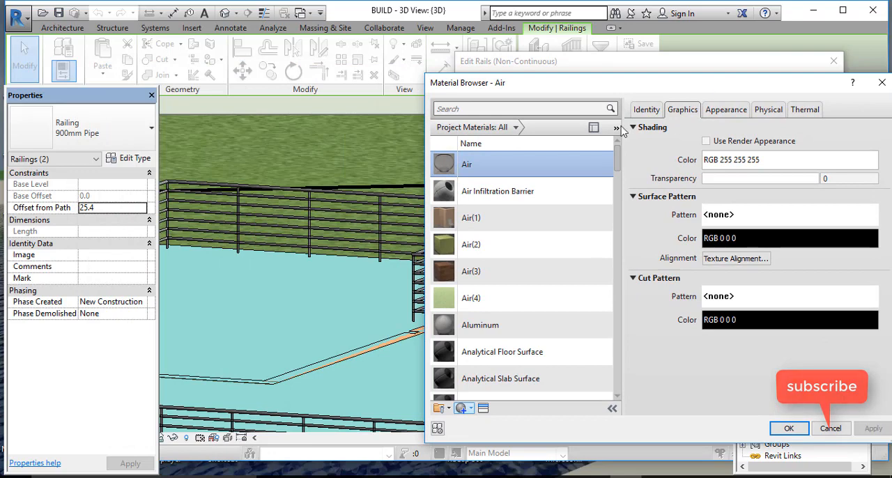
scroll(495, 384, down, 1)
click(470, 409)
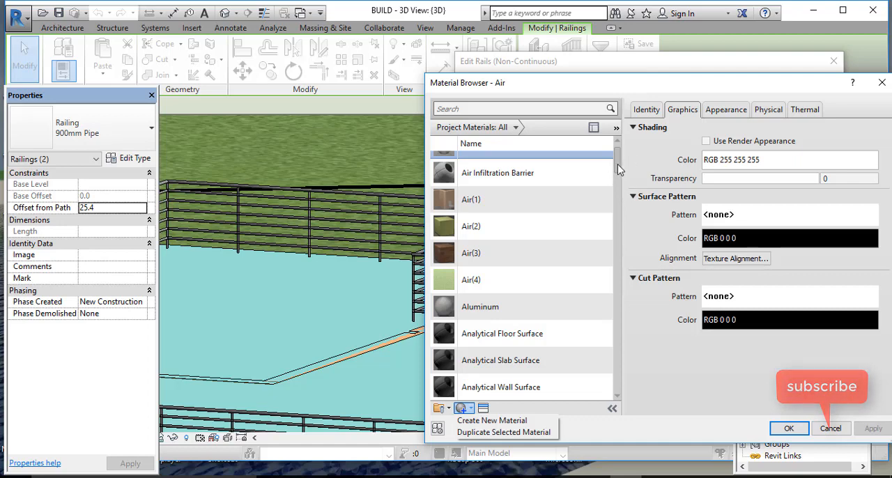
scroll(619, 159, up, 1)
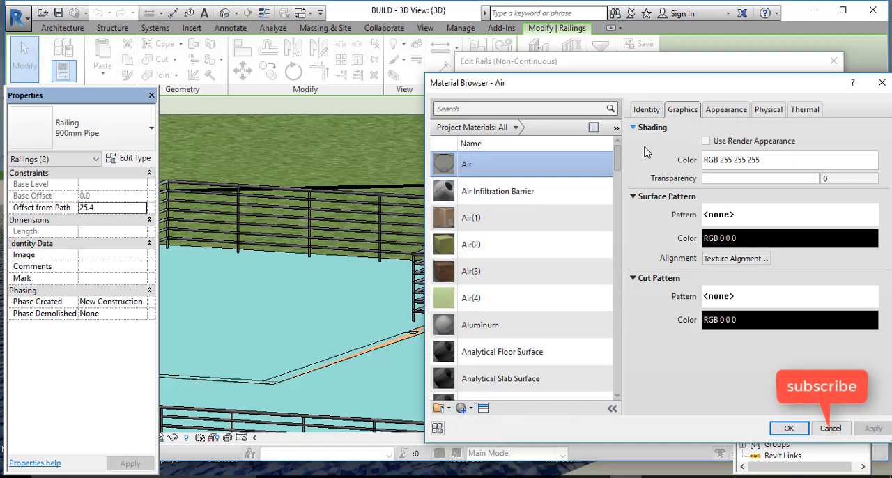
drag(680, 95, 509, 101)
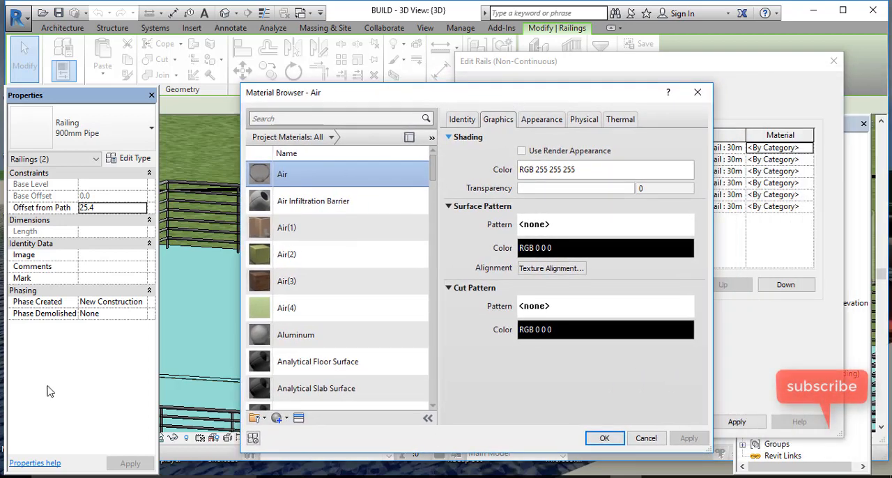
click(697, 92)
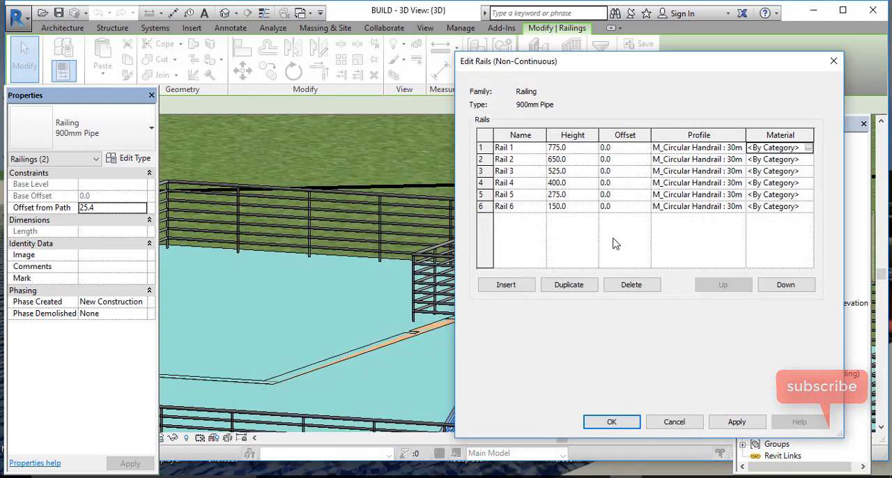
Step: Set the height of Rail 6 to 200 and apply the change to the 900mm Pipe railing type
click(578, 207)
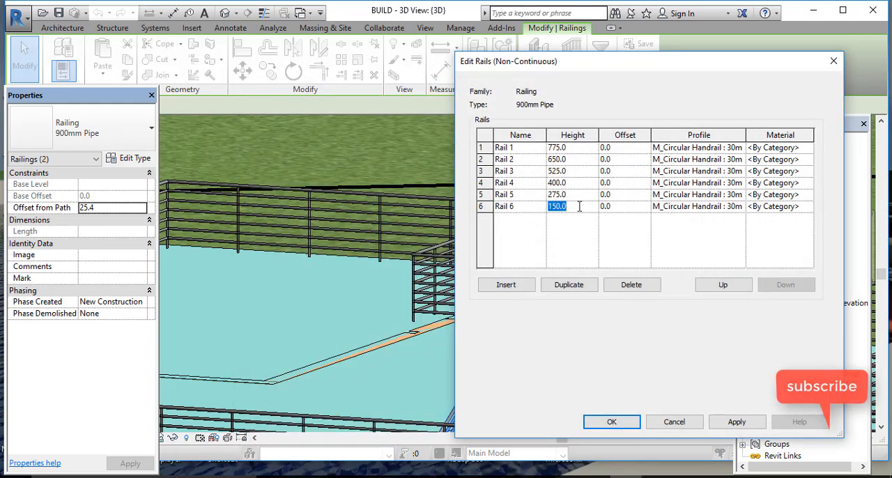
text(200)
click(613, 421)
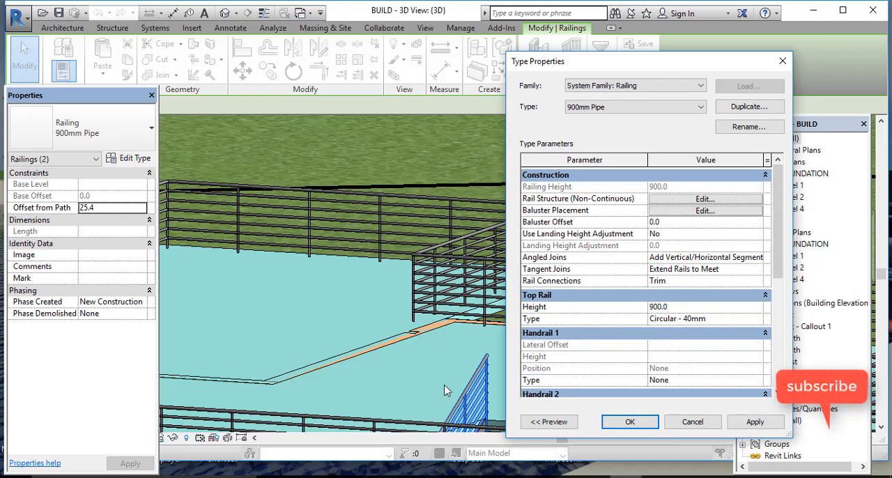
click(630, 422)
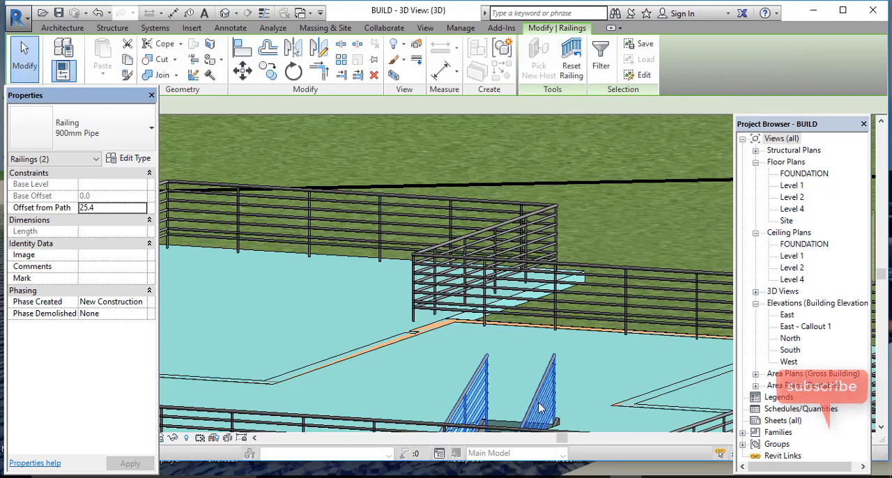
Step: Inspect the rails of both stair railings up close, deselect them, and undo the Rail 6 height change
scroll(538, 408, up, 5)
shift+middle_drag(539, 408, 342, 318)
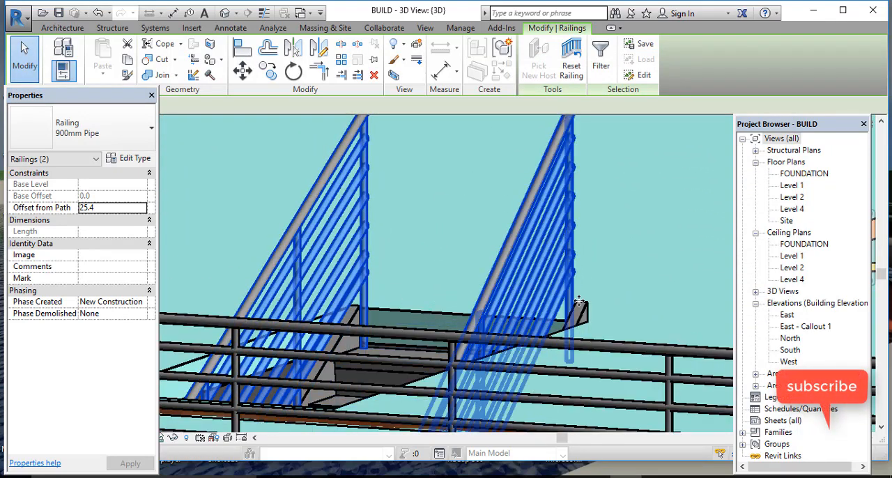
scroll(613, 307, up, 8)
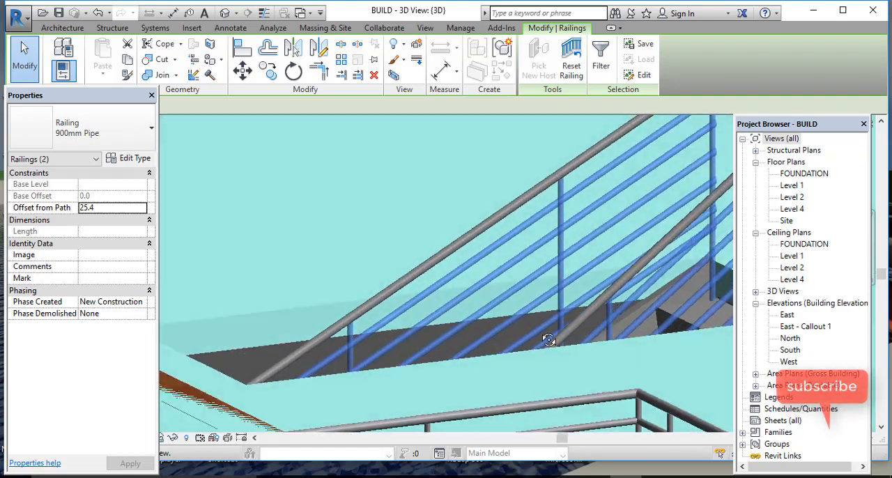
middle_drag(546, 338, 523, 336)
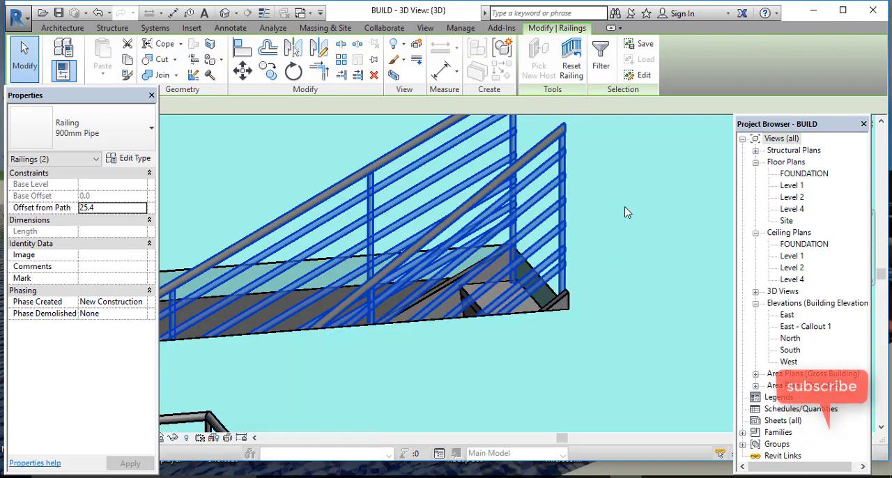
scroll(625, 213, down, 4)
key(Escape)
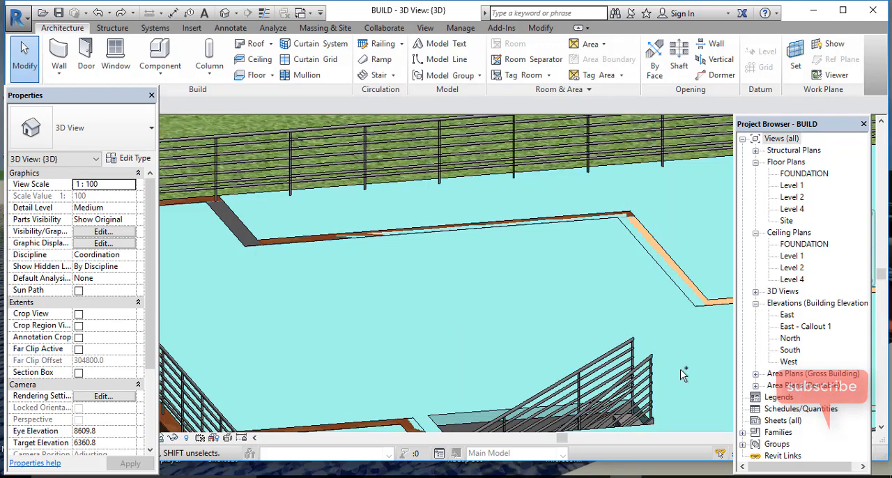
scroll(662, 418, up, 2)
click(663, 415)
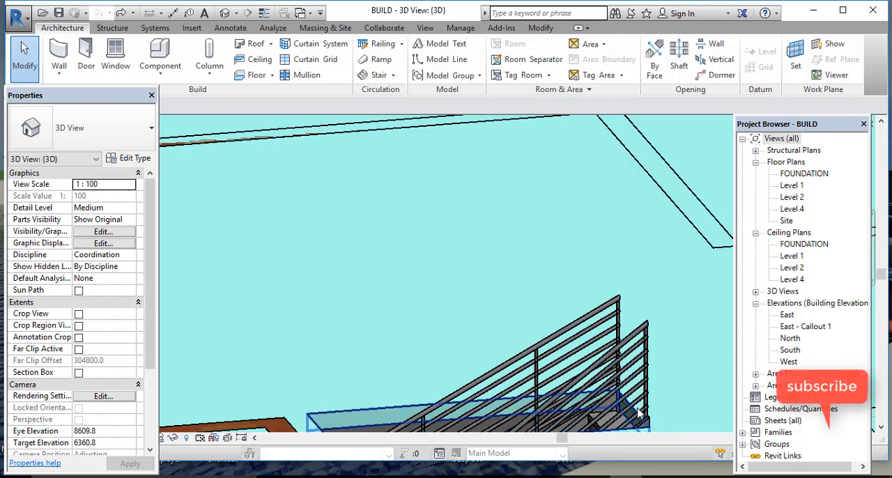
Step: Select the 900mm Pipe railing on the near side of the stair and open its non-continuous rail structure for editing
scroll(639, 414, up, 3)
middle_drag(659, 388, 600, 254)
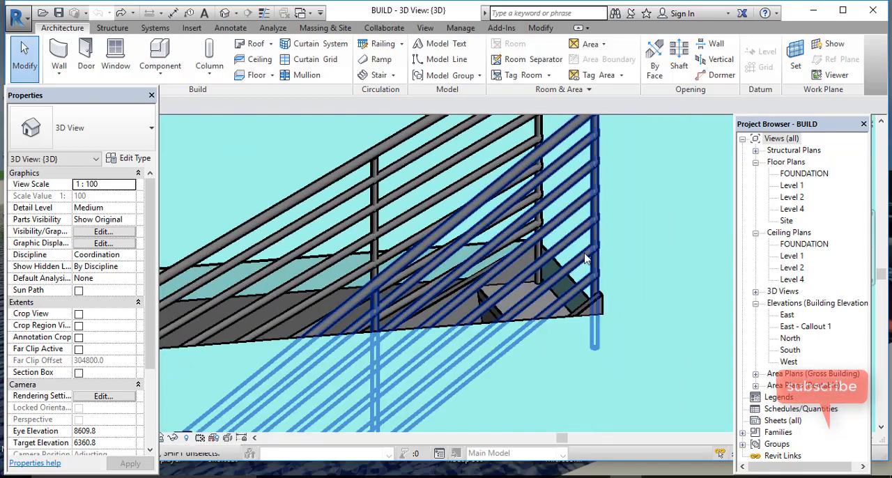
scroll(589, 267, up, 3)
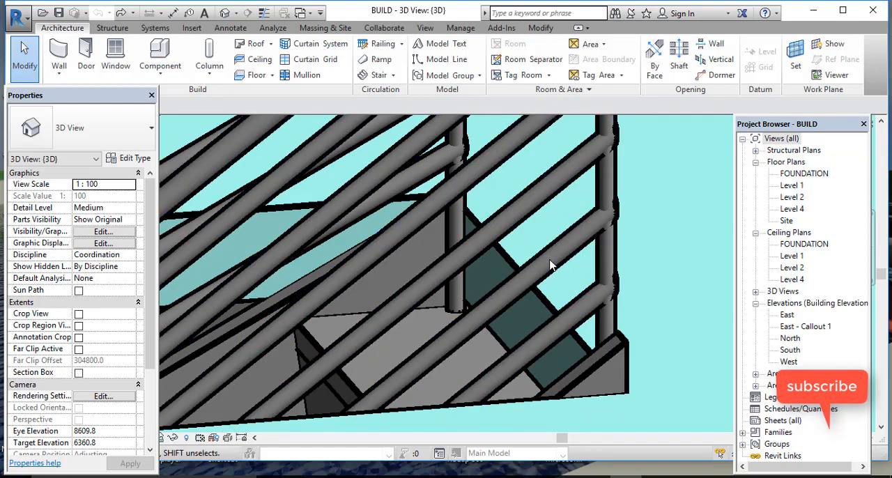
click(563, 266)
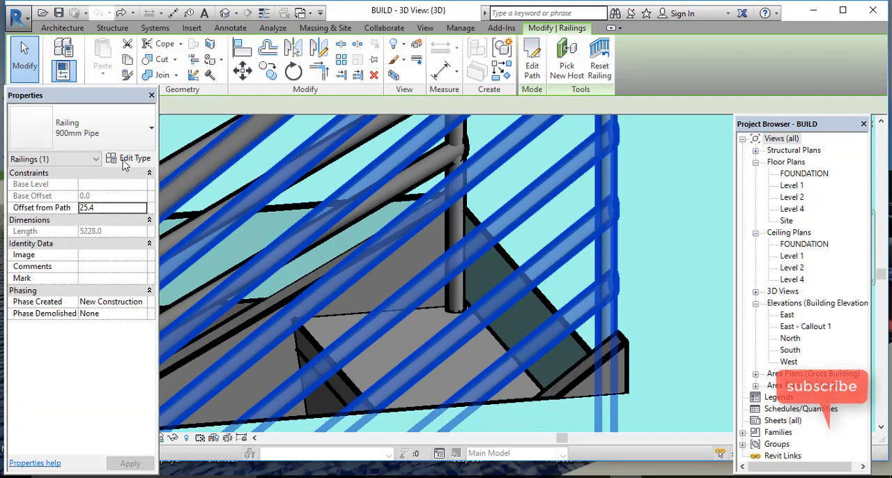
click(118, 159)
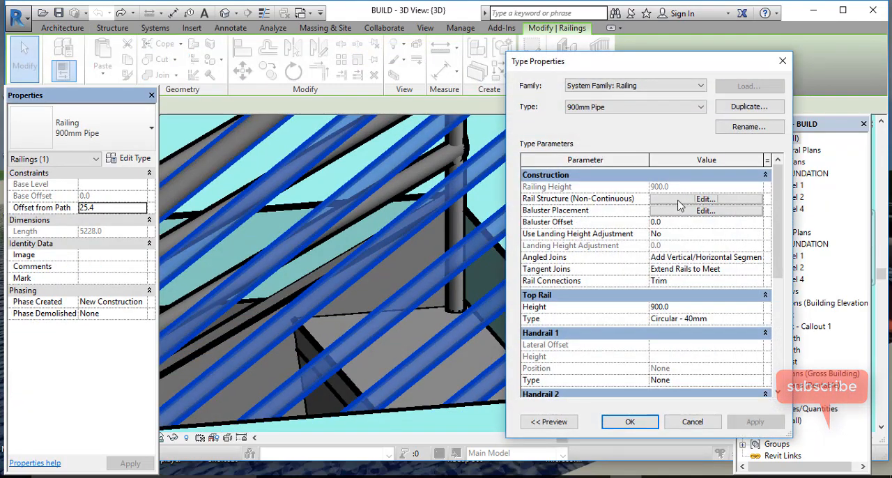
click(679, 200)
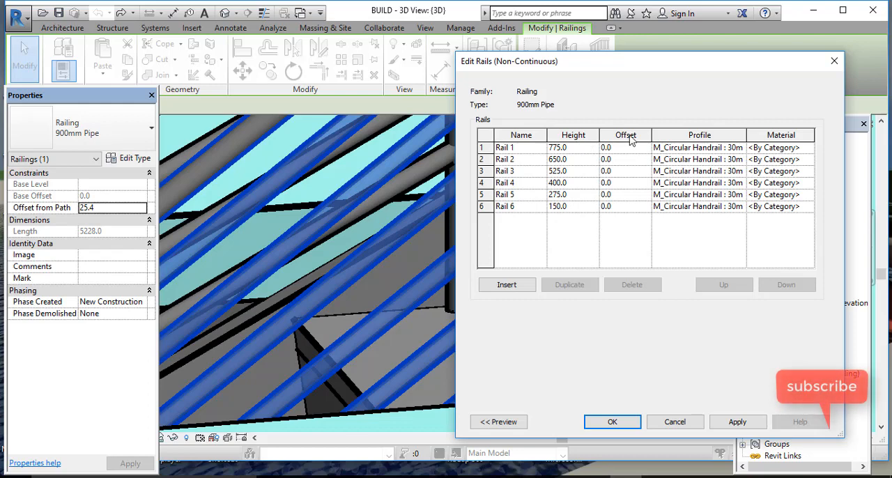
Step: Set the offset of Rail 1 to 50 and show the railing preview
click(647, 150)
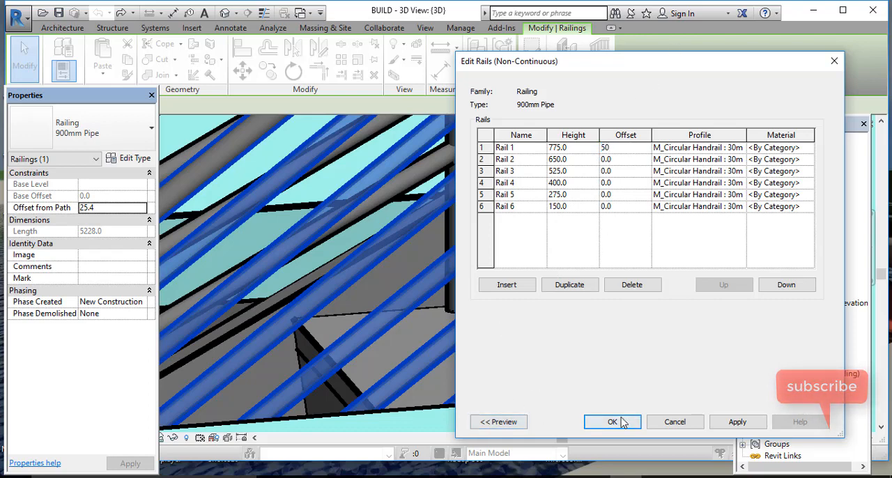
click(491, 424)
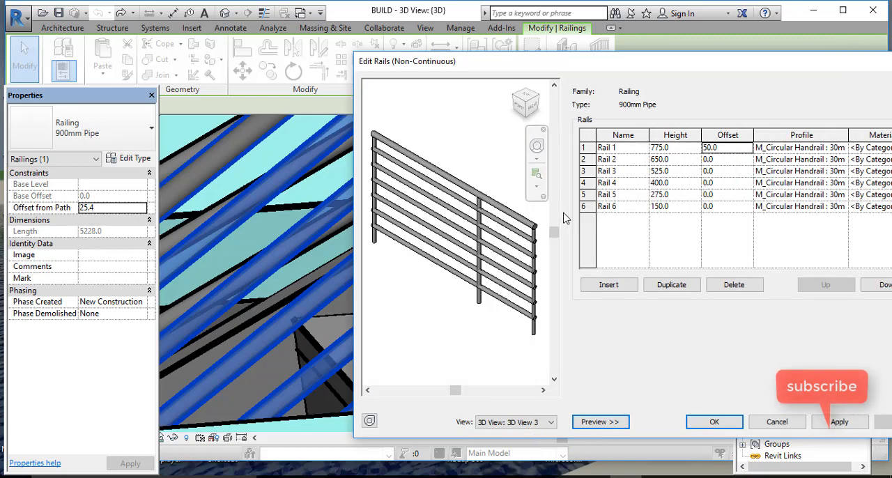
Step: Set the offset of Rail 1 to 100, apply it, and inspect the end of the railing in the preview
click(707, 149)
key(BackSpace)
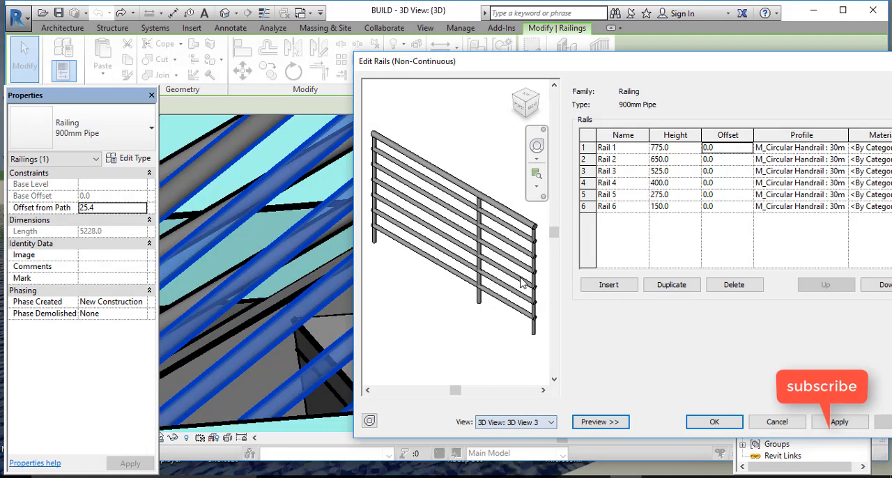
click(725, 153)
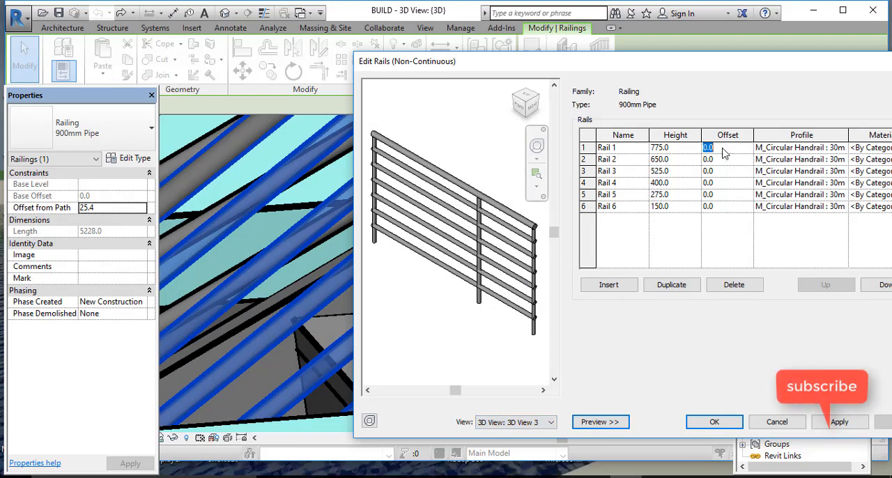
text(100)
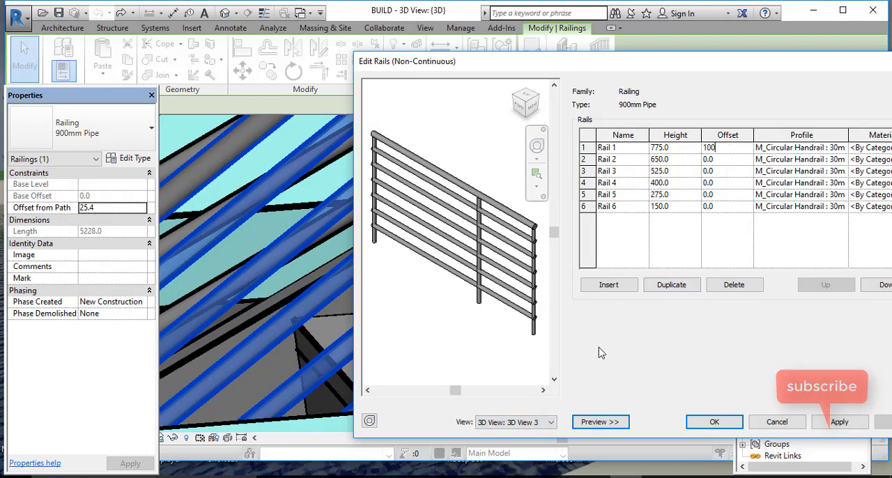
click(490, 313)
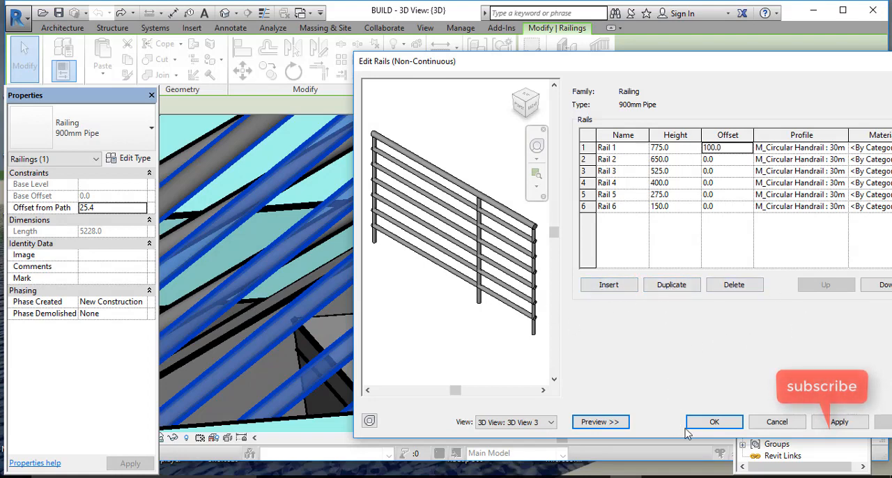
scroll(488, 247, up, 6)
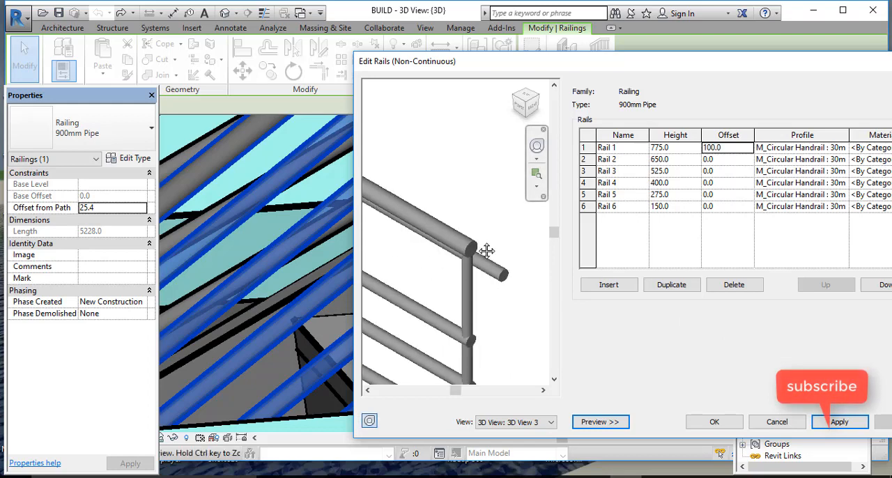
scroll(512, 265, down, 5)
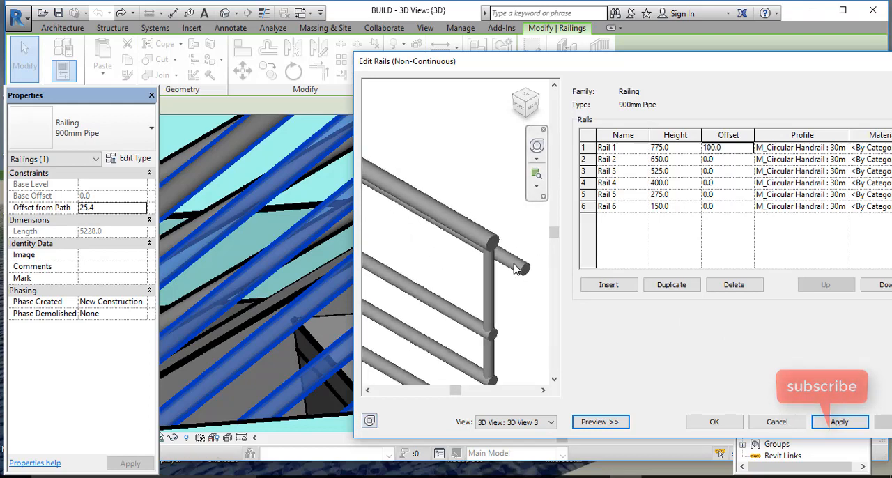
scroll(518, 325, up, 4)
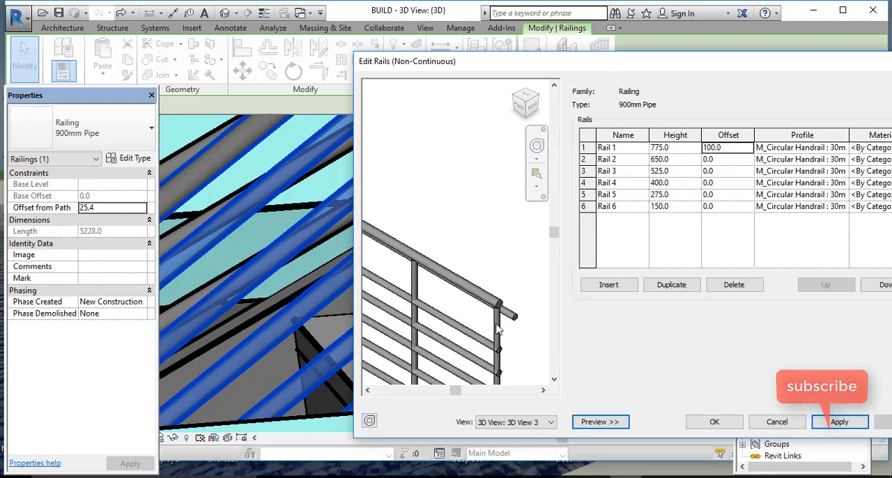
Step: Set the offset of Rail 1 to 20 and apply the change
click(734, 152)
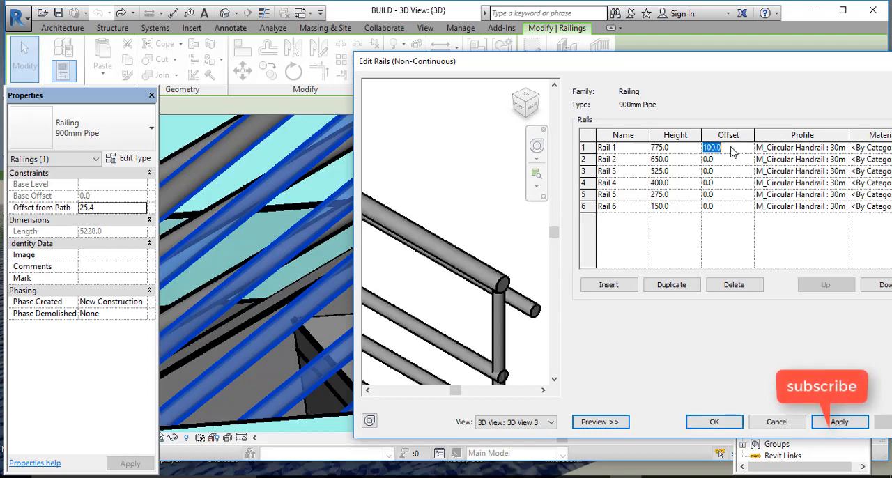
text(20)
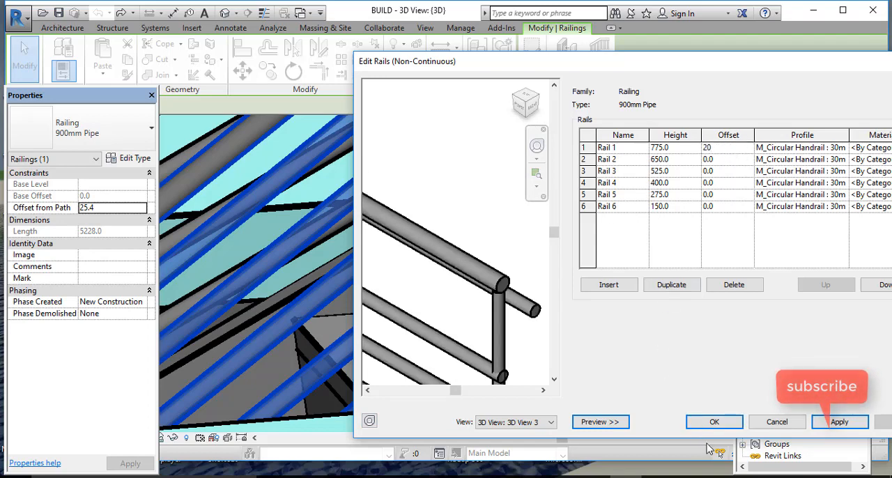
click(839, 423)
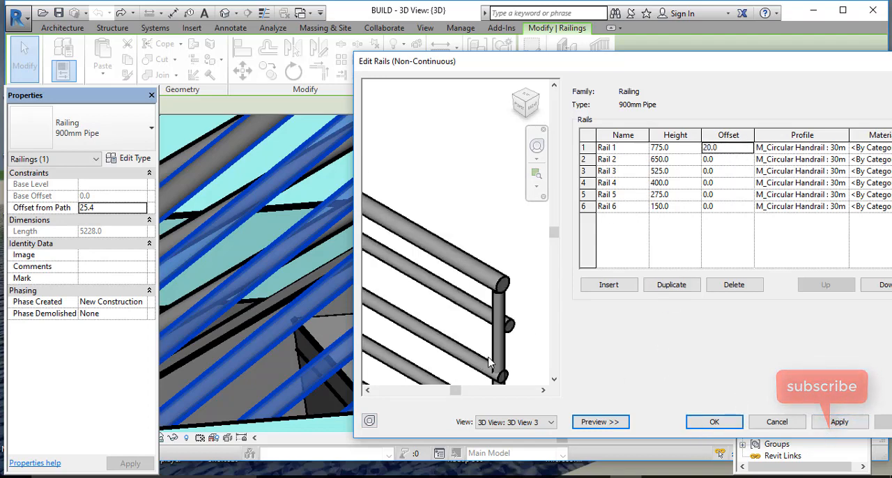
Step: Examine in the preview how Rail 1 sits against the posts at both ends of the railing
click(722, 150)
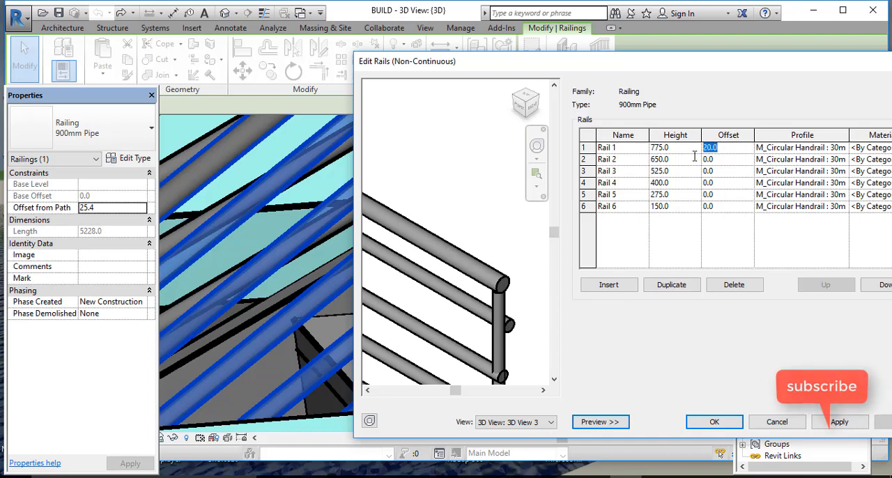
scroll(509, 323, down, 4)
scroll(509, 328, up, 2)
middle_drag(508, 329, 477, 323)
scroll(476, 323, down, 3)
scroll(430, 239, up, 8)
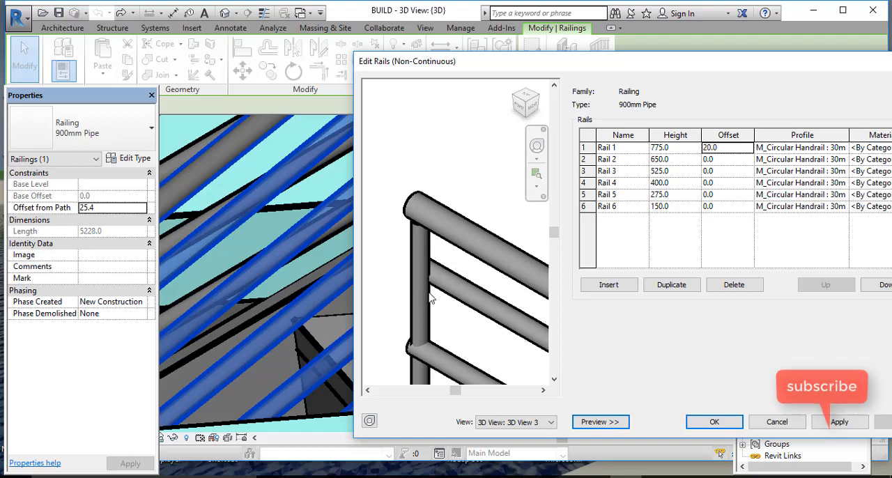
scroll(430, 298, up, 4)
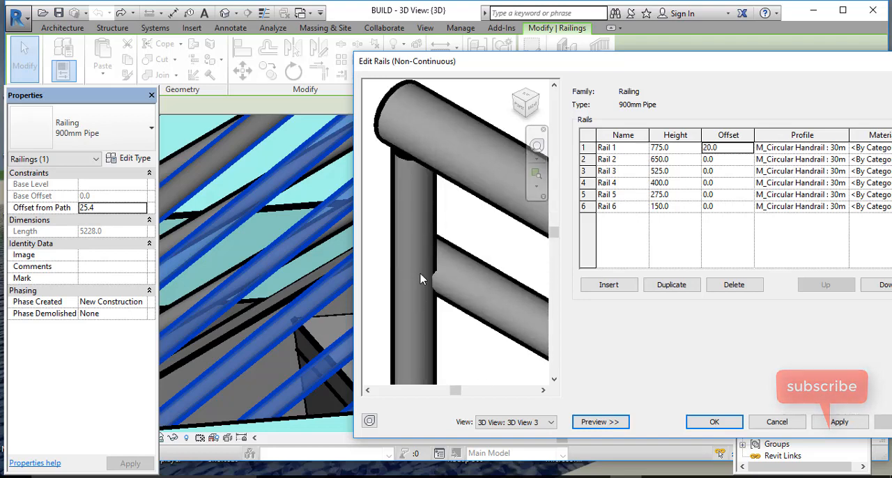
scroll(426, 224, down, 5)
scroll(429, 230, up, 3)
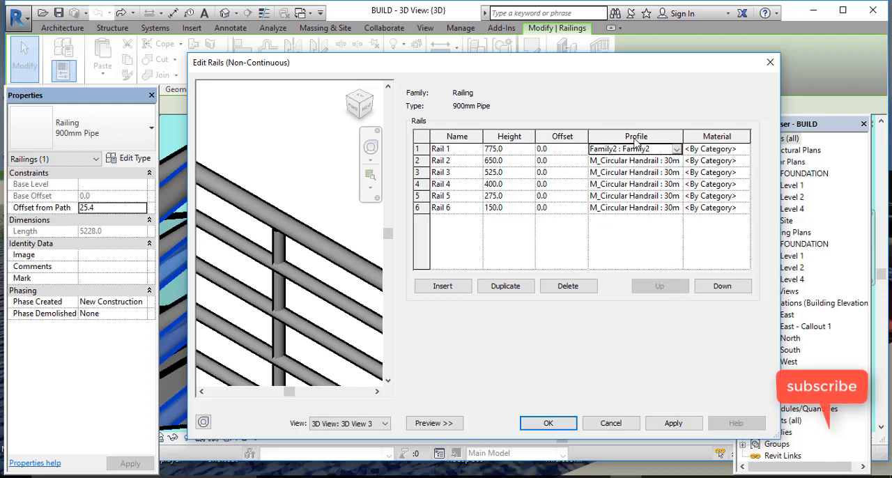
Step: Apply the Family2 : Family2 profile to Rail 1 and inspect its shape in the preview
click(677, 149)
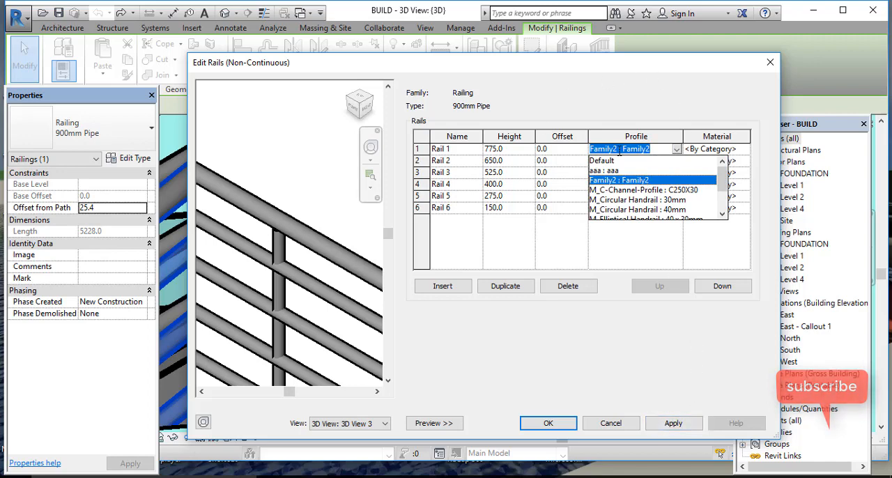
click(646, 263)
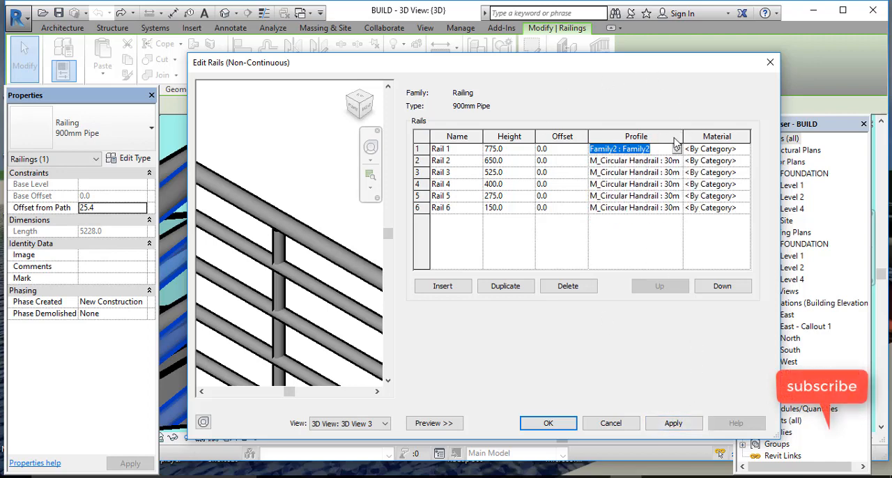
click(671, 424)
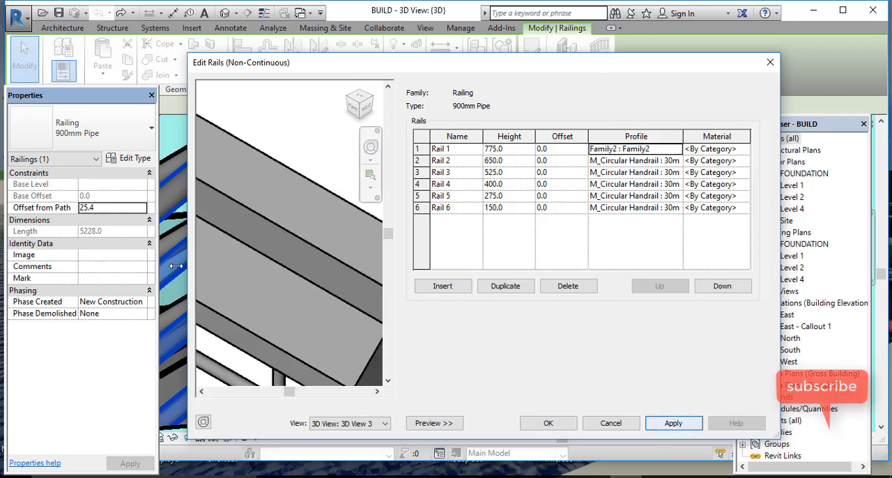
scroll(254, 220, down, 3)
scroll(316, 297, up, 2)
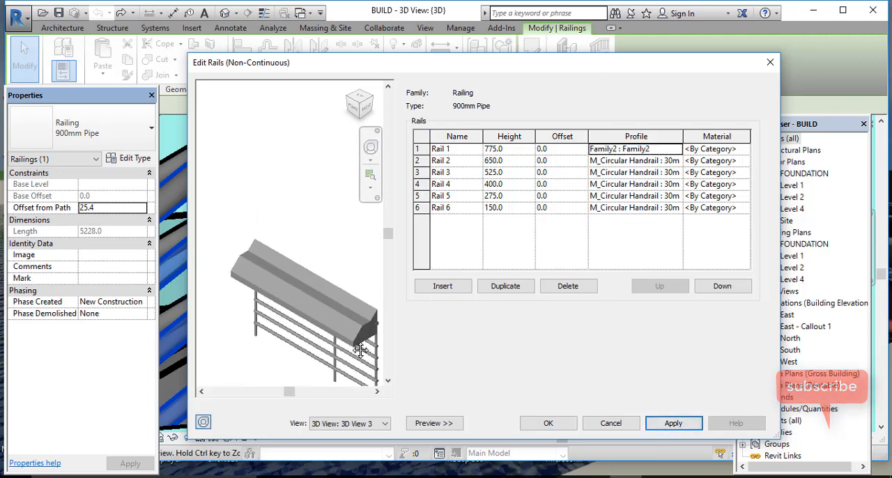
scroll(318, 298, up, 2)
middle_drag(357, 304, 318, 253)
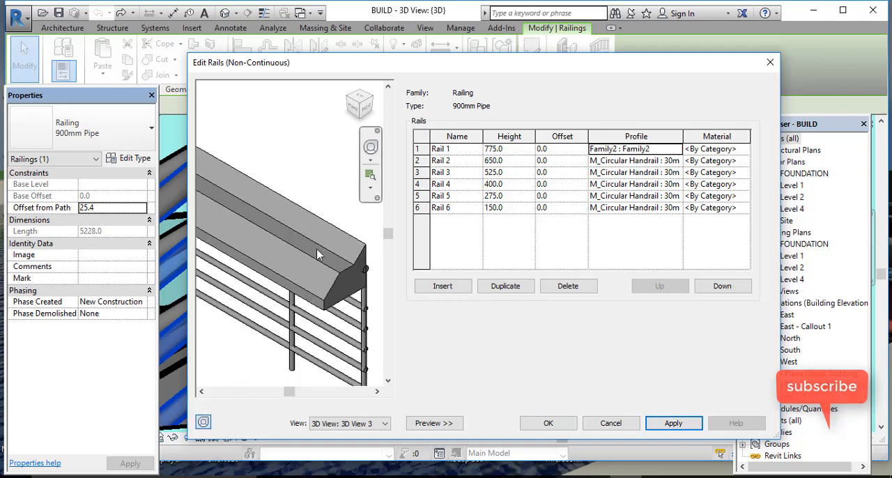
scroll(341, 290, up, 1)
scroll(341, 295, down, 3)
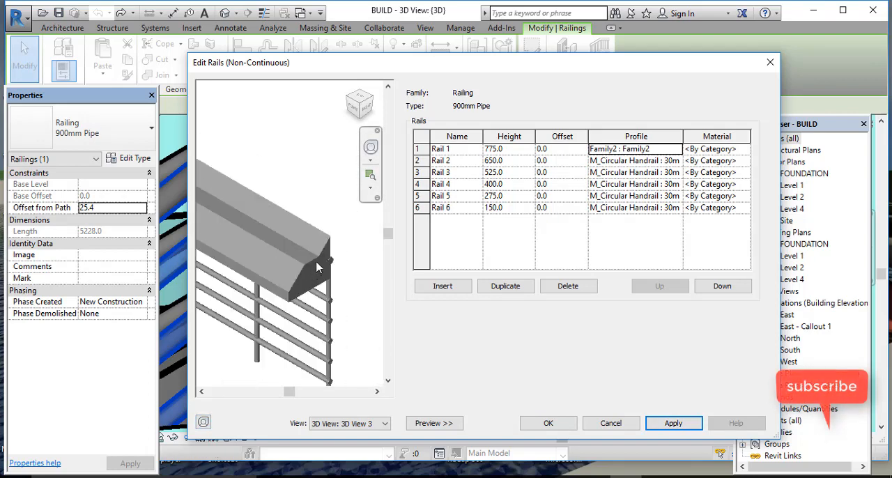
Step: Change the profile of Rail 1 to M_C-Channel-Profile : C250X30, apply it, and check the railing preview
click(678, 150)
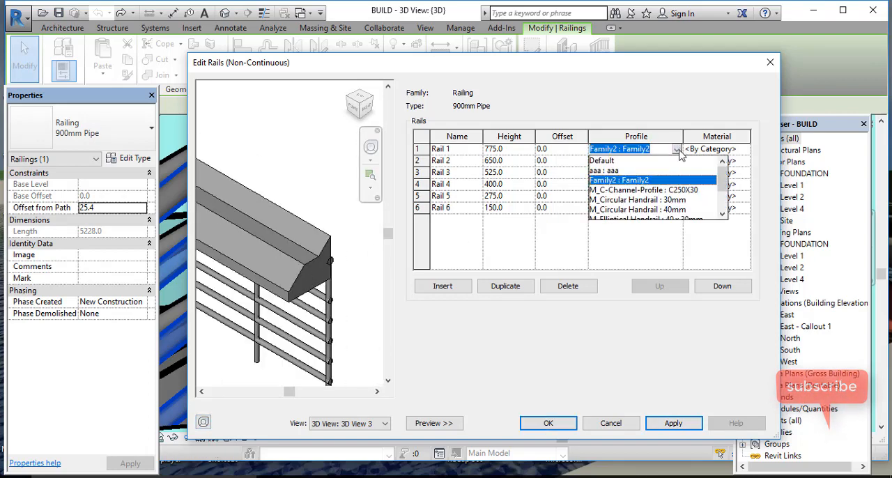
click(645, 189)
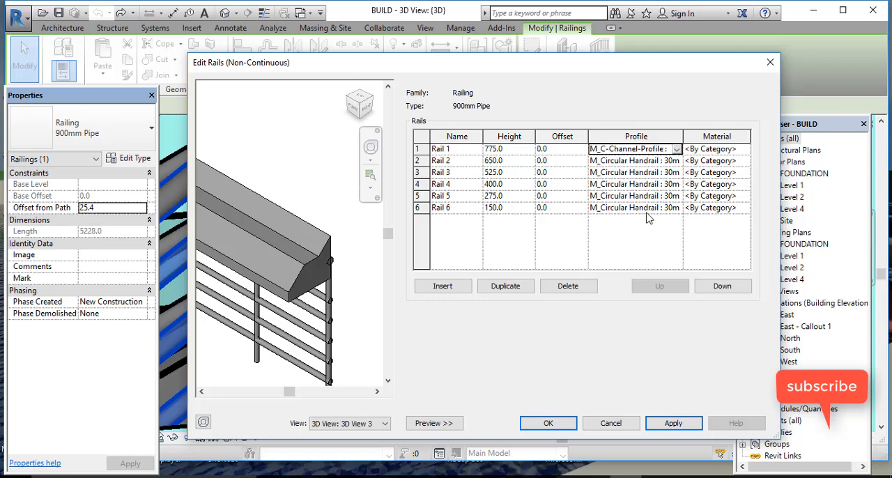
click(674, 423)
scroll(294, 277, up, 5)
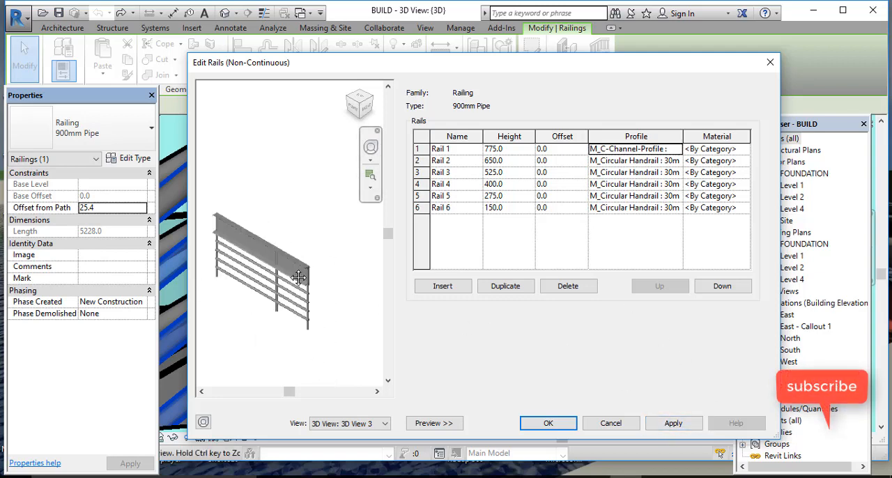
scroll(353, 283, down, 5)
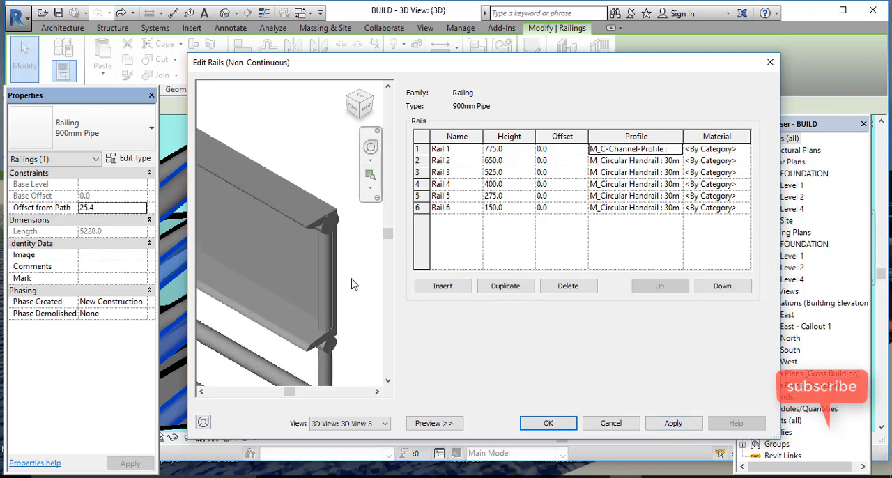
Step: Change the profile of Rail 1 to M_Elliptical Handrail : 40 x 30mm, apply it, and inspect the rail up close
click(677, 149)
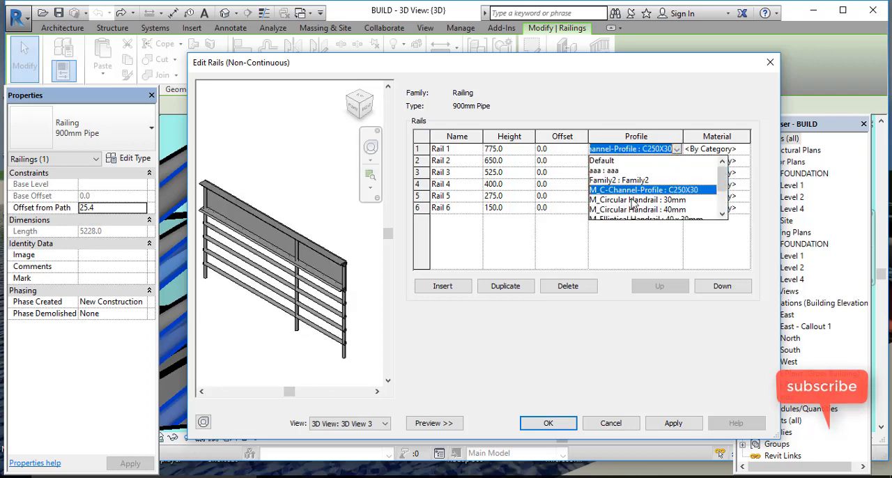
scroll(635, 199, down, 2)
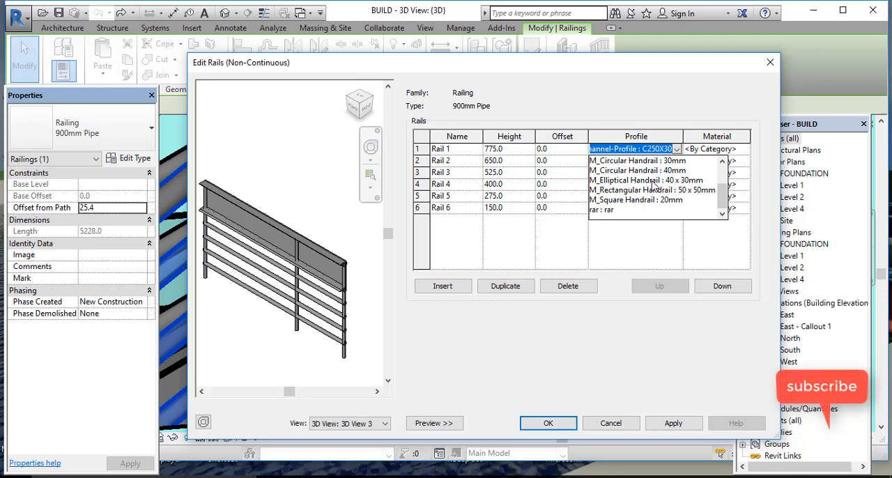
click(654, 181)
click(673, 423)
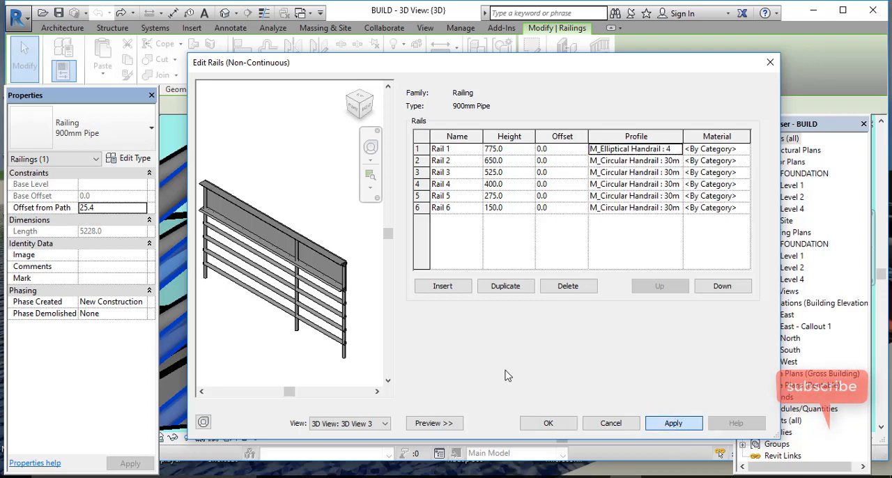
scroll(329, 279, up, 5)
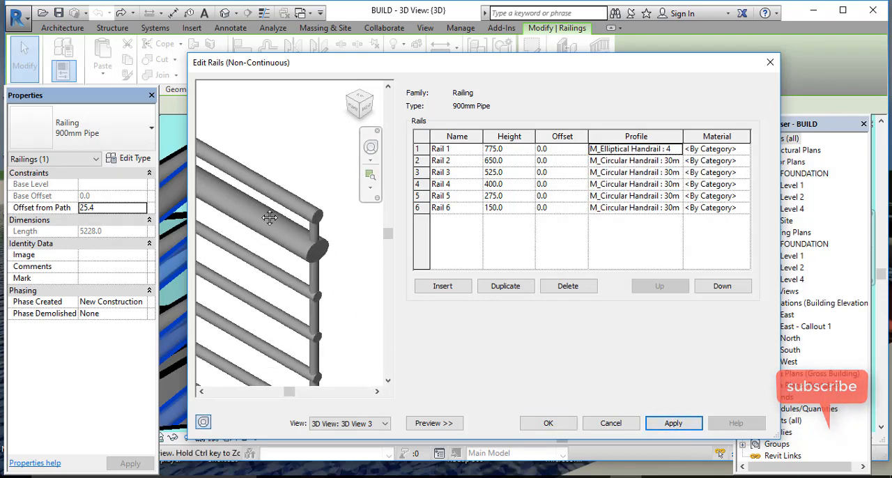
Step: Examine in the preview how the elliptical Rail 1 meets the posts at both ends and along the railing
scroll(267, 215, down, 1)
scroll(272, 235, down, 1)
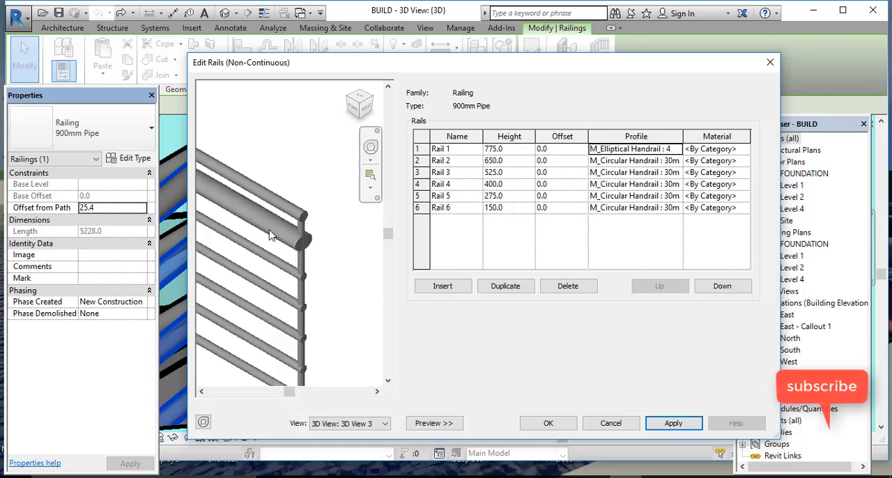
middle_drag(272, 235, 377, 333)
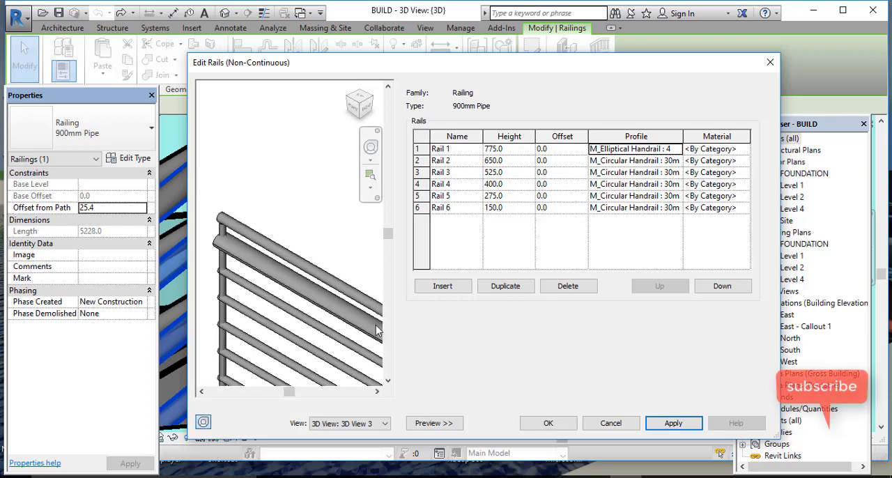
scroll(237, 220, up, 3)
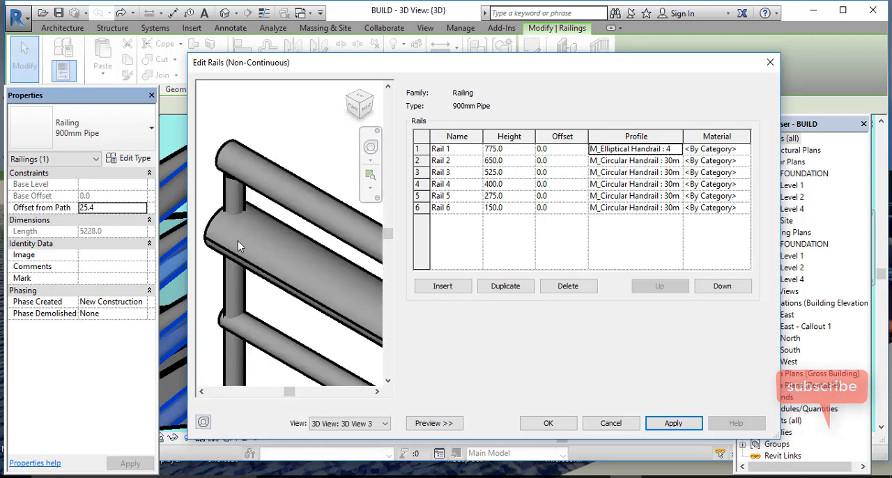
scroll(238, 245, down, 5)
middle_drag(268, 265, 251, 257)
scroll(348, 286, up, 2)
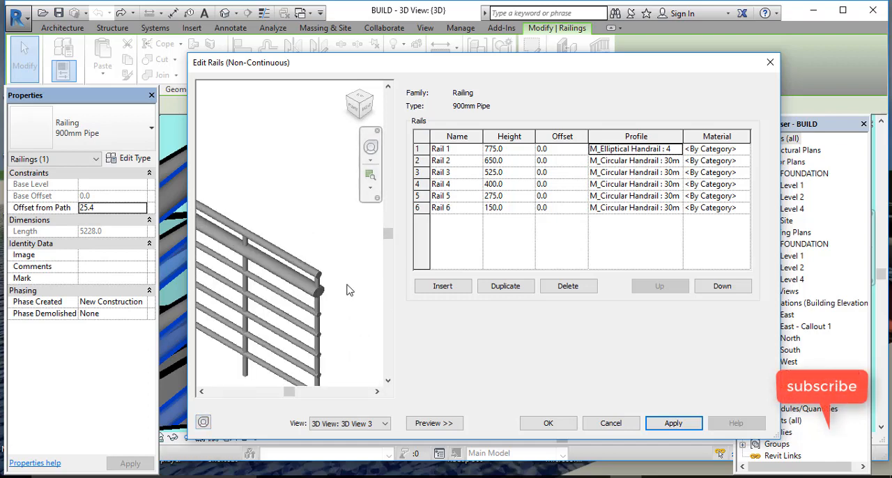
scroll(325, 295, up, 5)
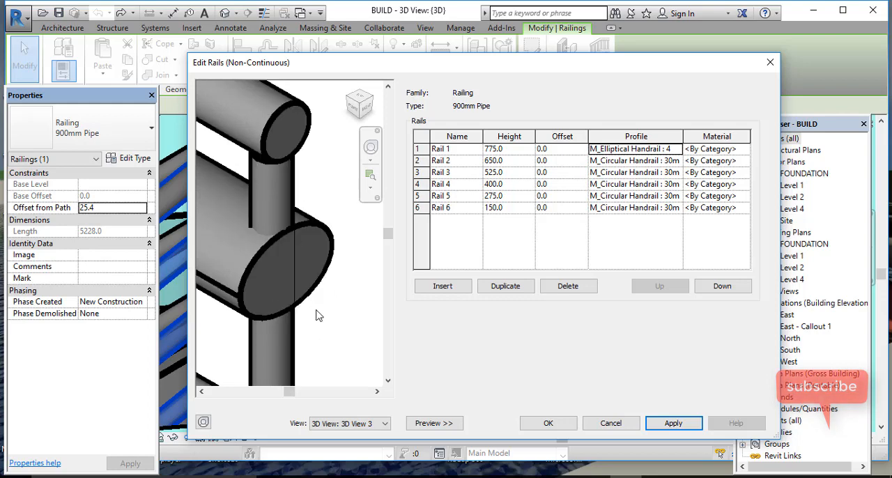
scroll(317, 315, down, 6)
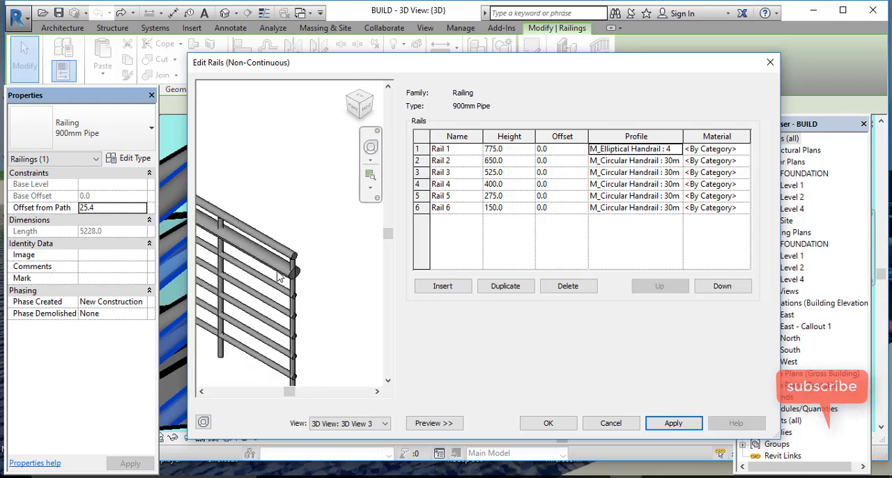
scroll(278, 276, up, 5)
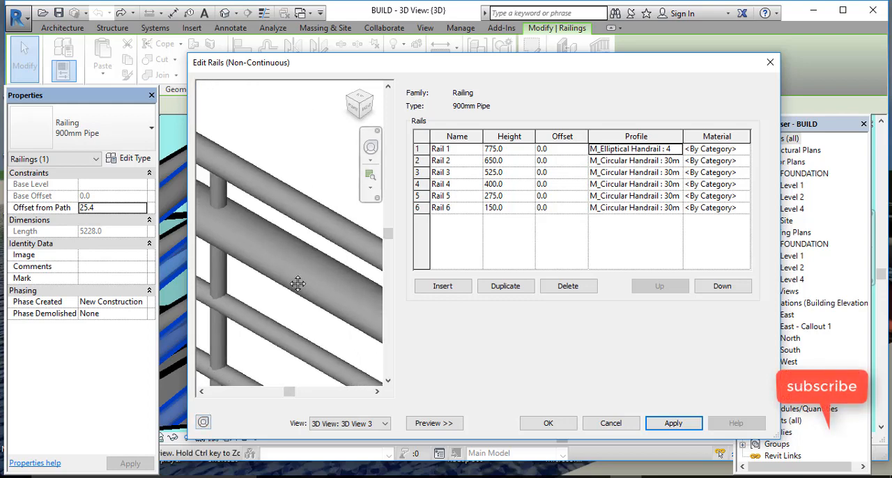
middle_drag(298, 284, 145, 203)
scroll(306, 281, up, 4)
scroll(267, 249, down, 3)
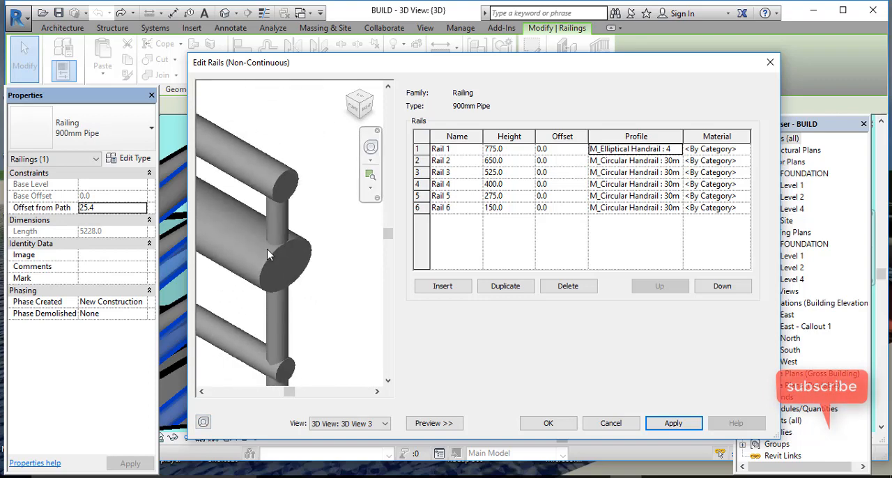
scroll(267, 248, down, 5)
middle_drag(270, 251, 342, 334)
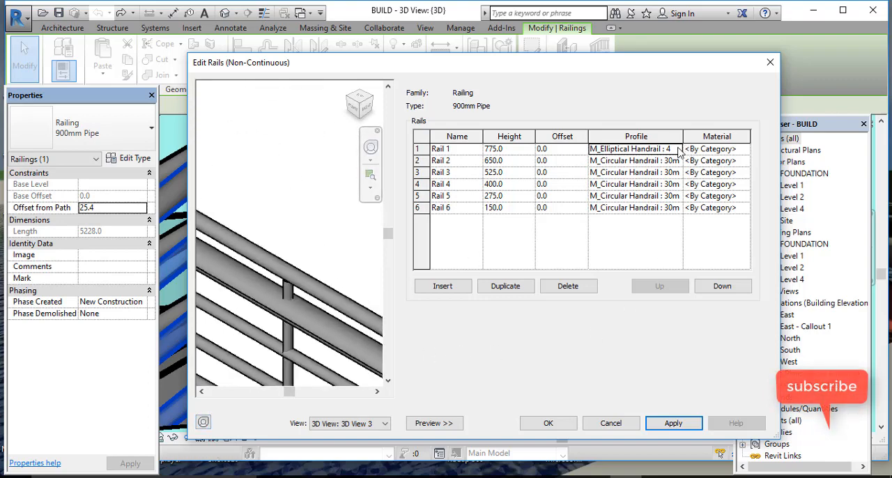
Step: Change the profile of Rail 1 to M_Square Handrail : 20mm, apply it, and inspect the rail up close
click(678, 149)
scroll(658, 219, down, 1)
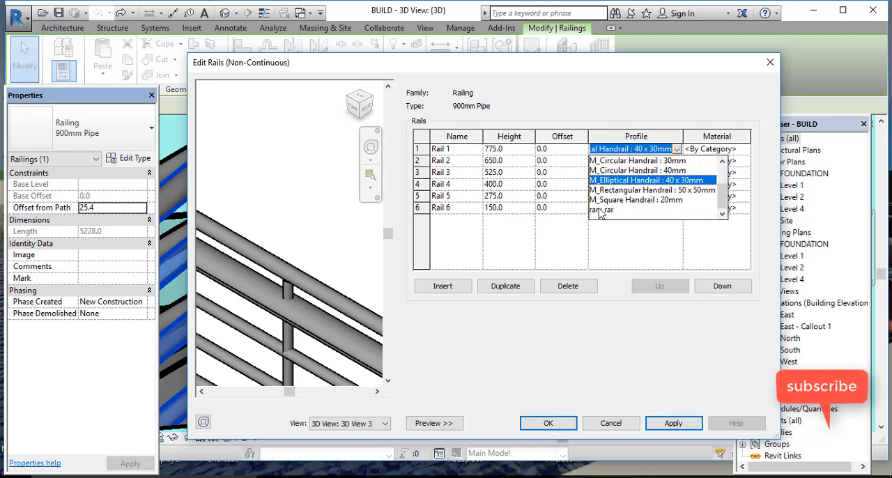
click(636, 200)
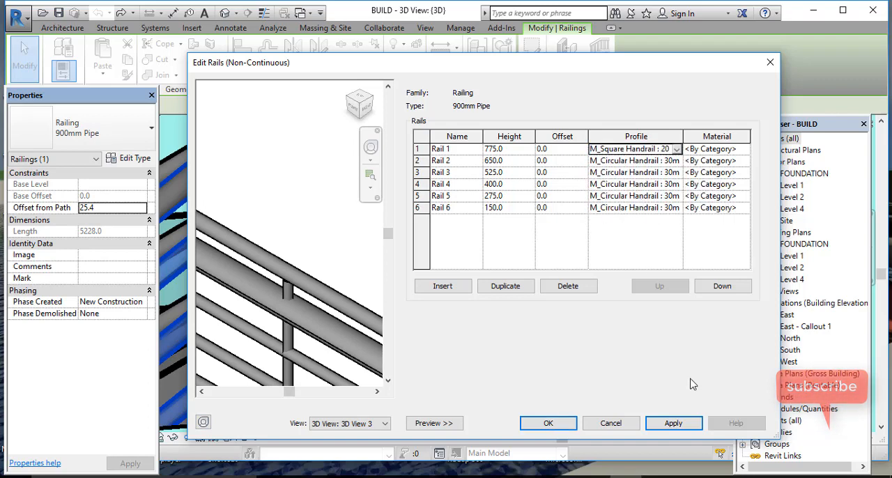
click(673, 423)
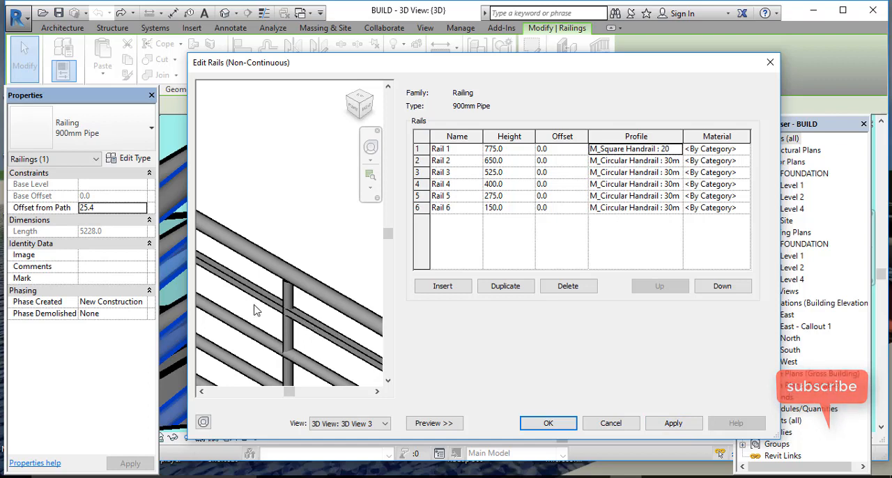
scroll(257, 311, up, 3)
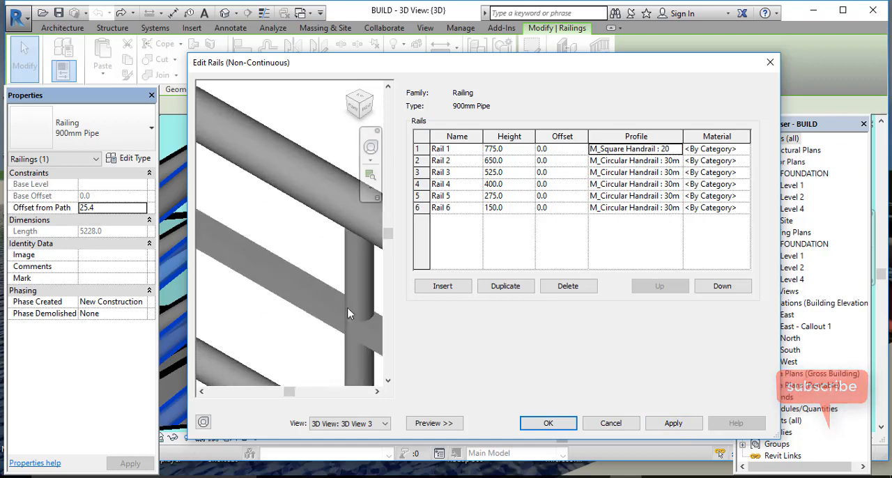
Step: Apply the rar : rar profile to Rail 1 and inspect its shape along the railing in the preview
click(675, 151)
scroll(669, 171, down, 1)
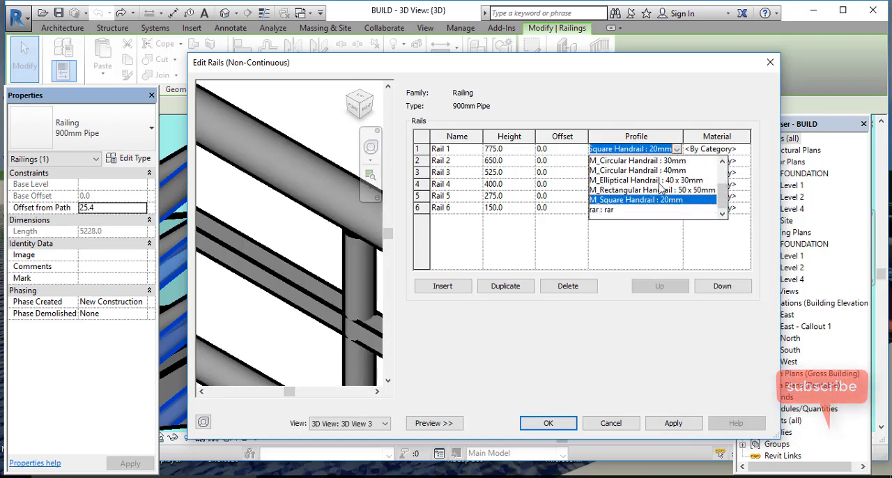
click(598, 210)
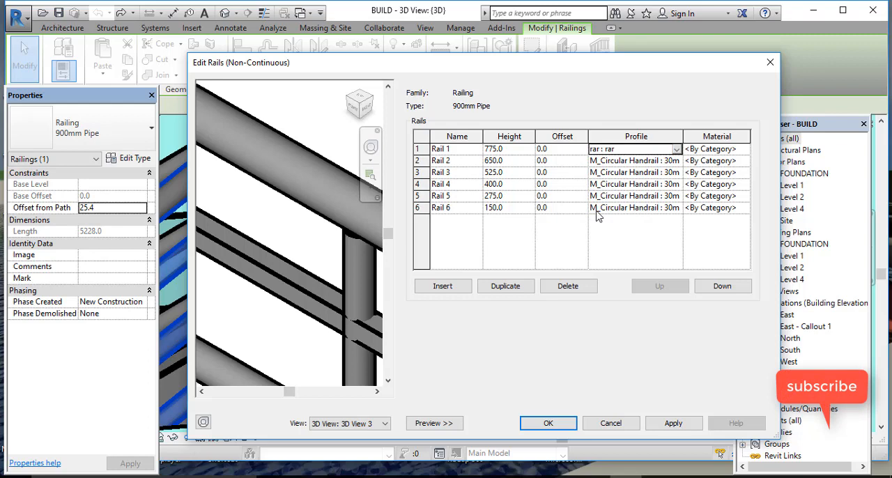
click(674, 424)
scroll(344, 282, down, 5)
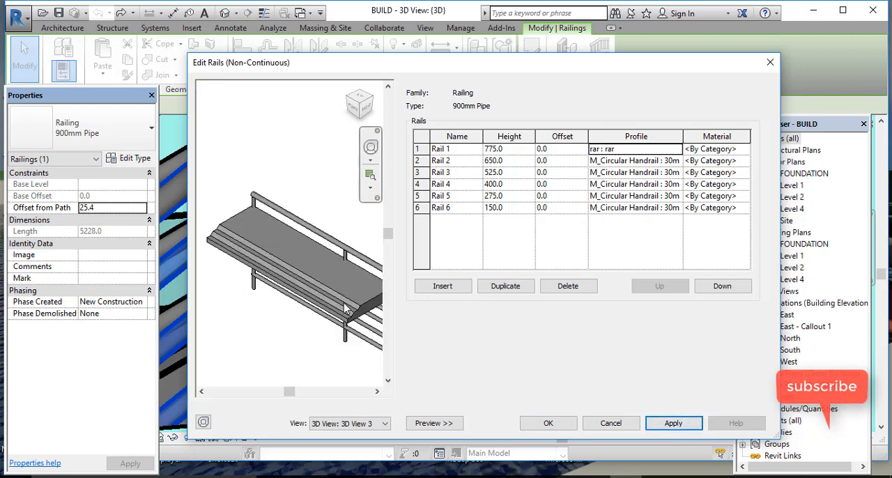
scroll(254, 314, up, 2)
scroll(305, 288, down, 3)
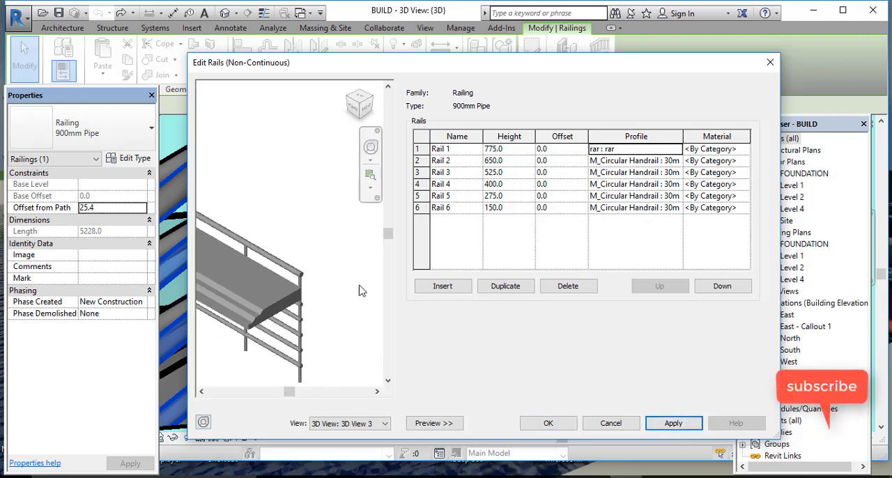
Step: Set the profile of Rail 1 to M_Circular Handrail : 30mm, apply it, and accept the rail structure
click(675, 150)
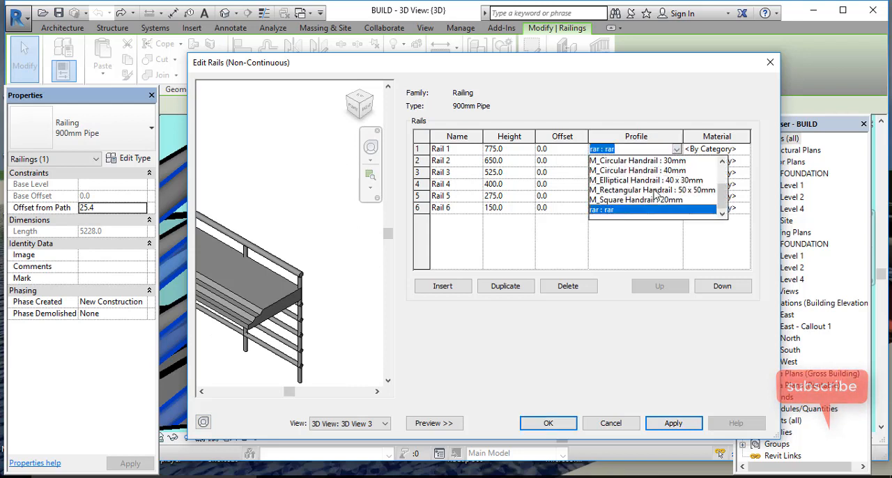
click(658, 161)
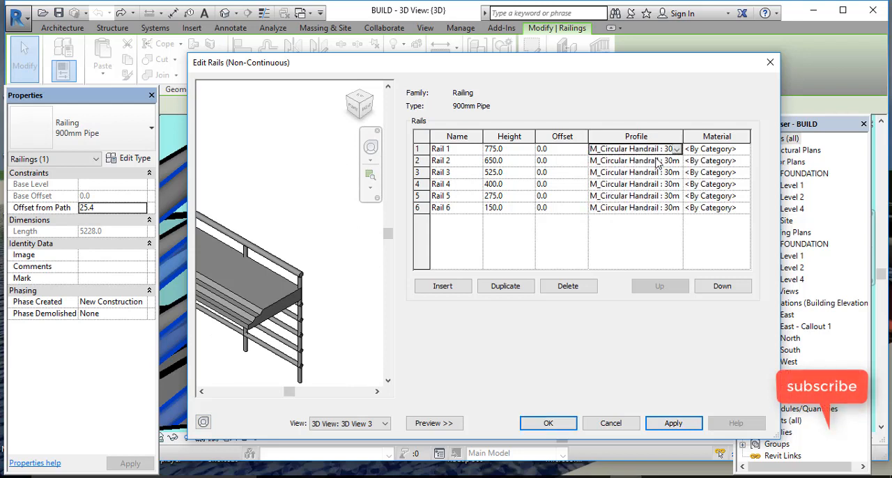
click(659, 425)
scroll(312, 254, down, 2)
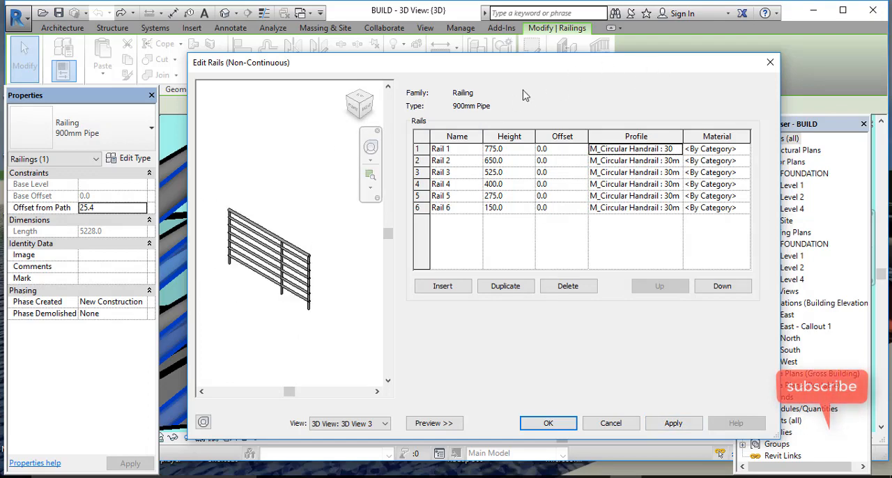
click(569, 424)
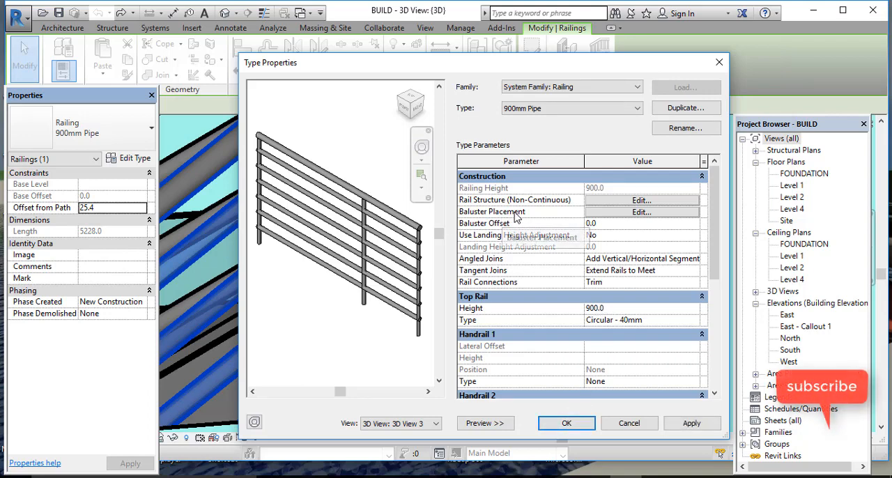
Step: In the baluster placement, set the regular baluster's family to M_Panel - Glazed : 800mm, apply it, and check the preview
click(643, 213)
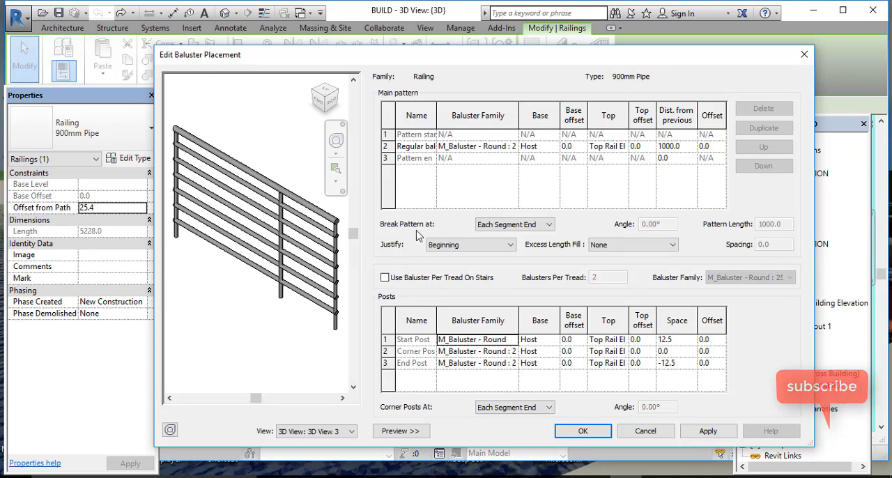
click(516, 148)
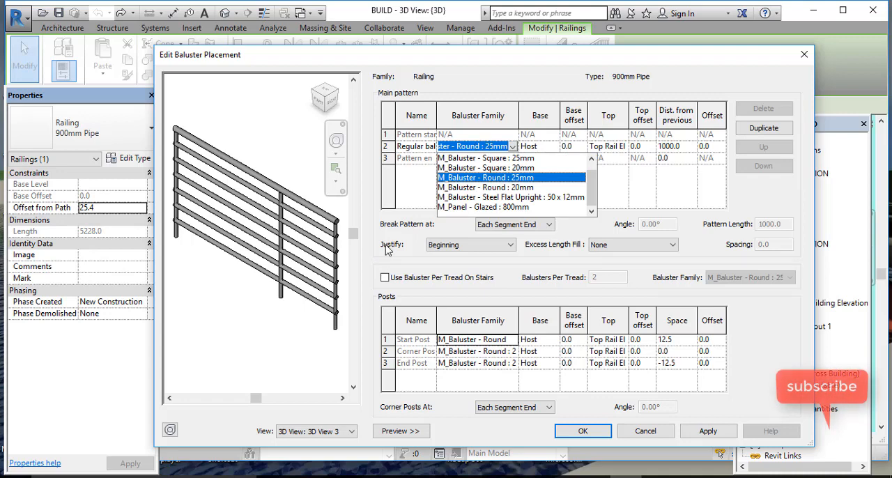
click(513, 208)
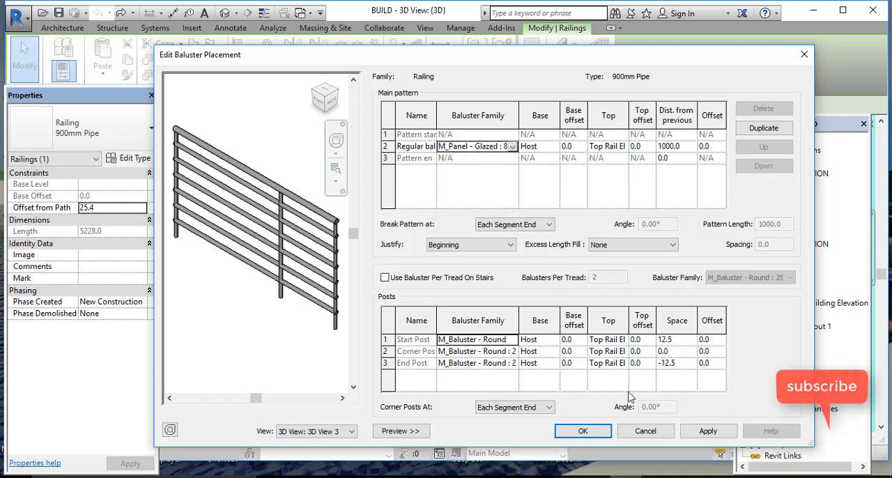
click(708, 433)
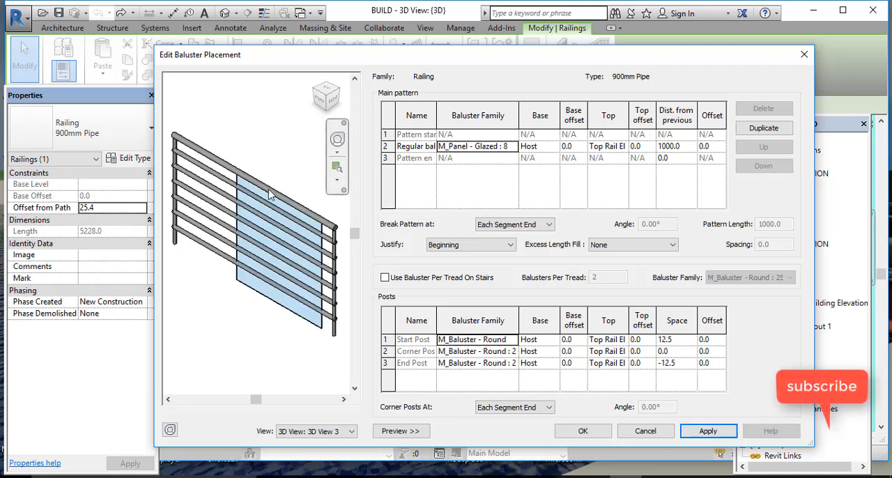
scroll(292, 219, up, 4)
scroll(290, 214, down, 4)
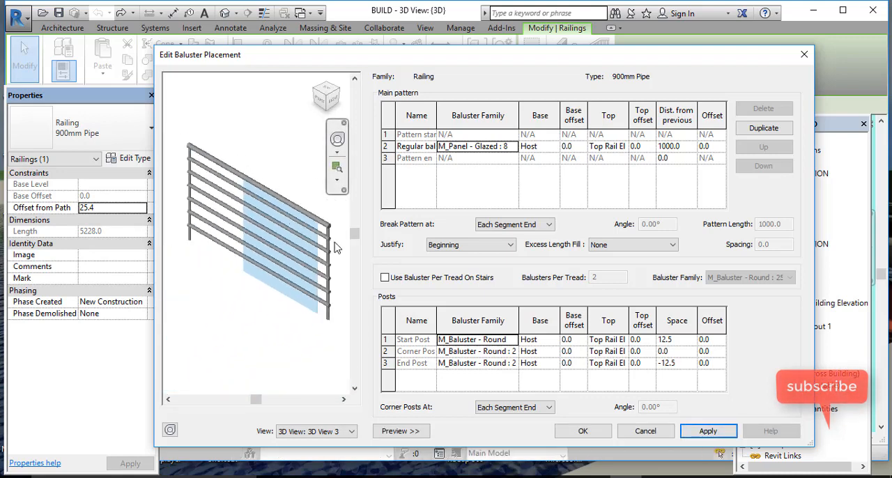